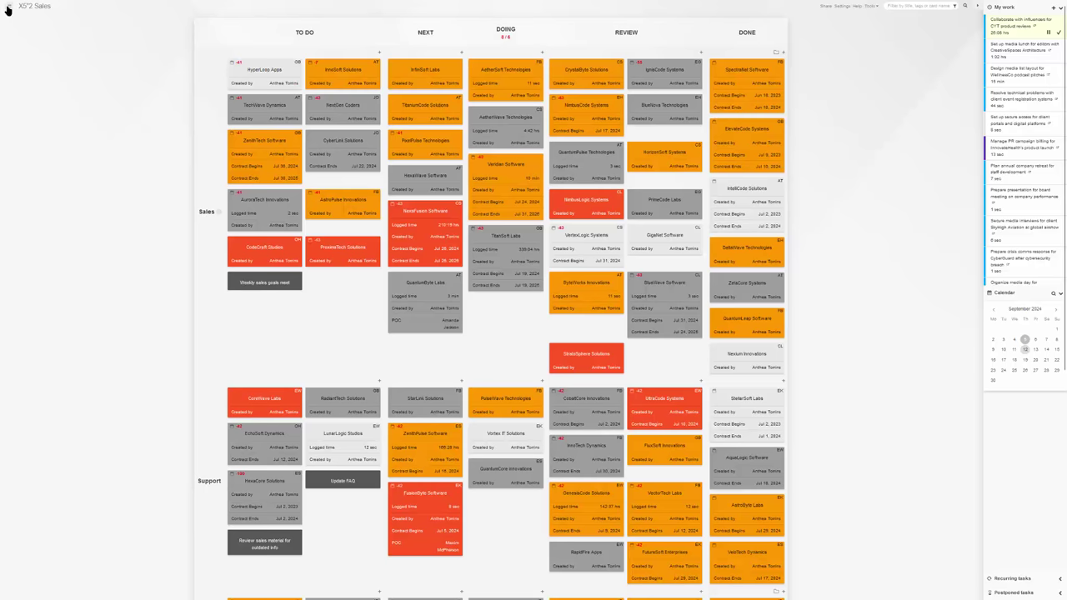
# Step: Start a new board named Project B with the workflow columns To do, In Progress and Done
pyautogui.click(8, 10)
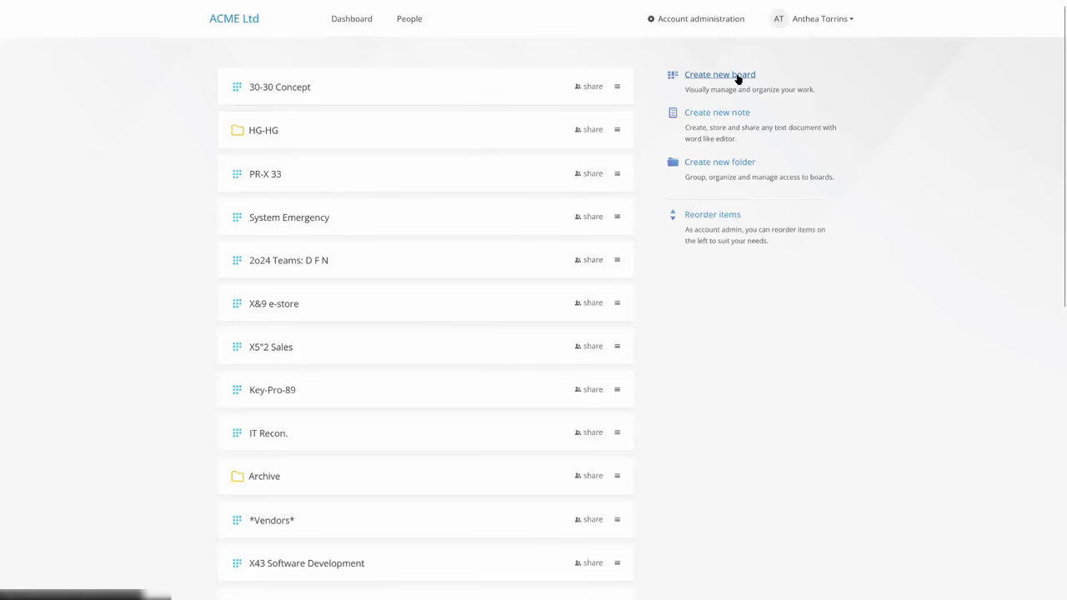
pyautogui.click(739, 79)
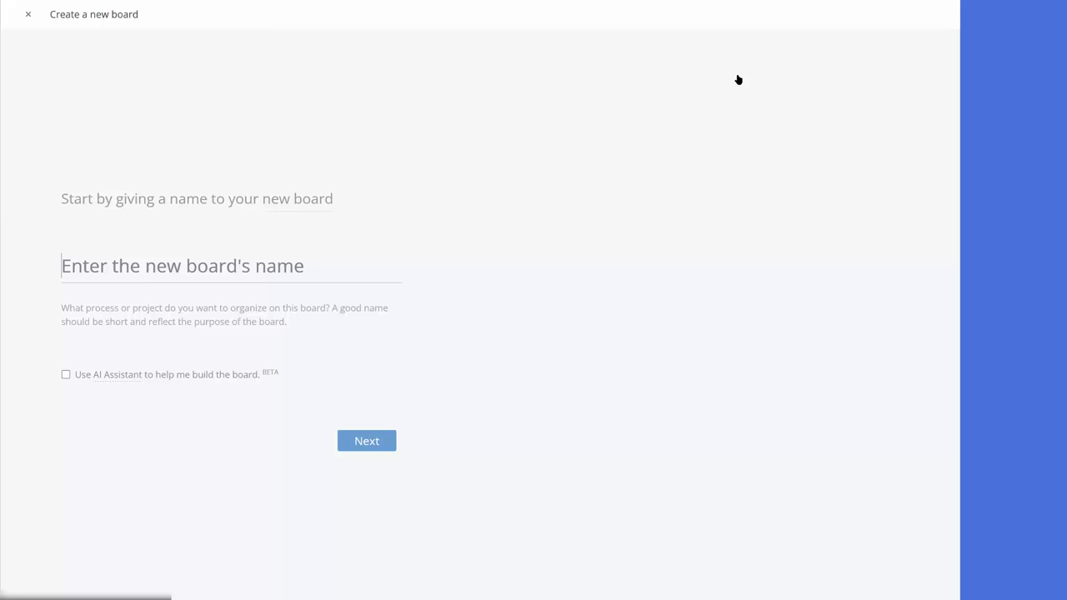
pyautogui.write('Project B')
pyautogui.click(367, 441)
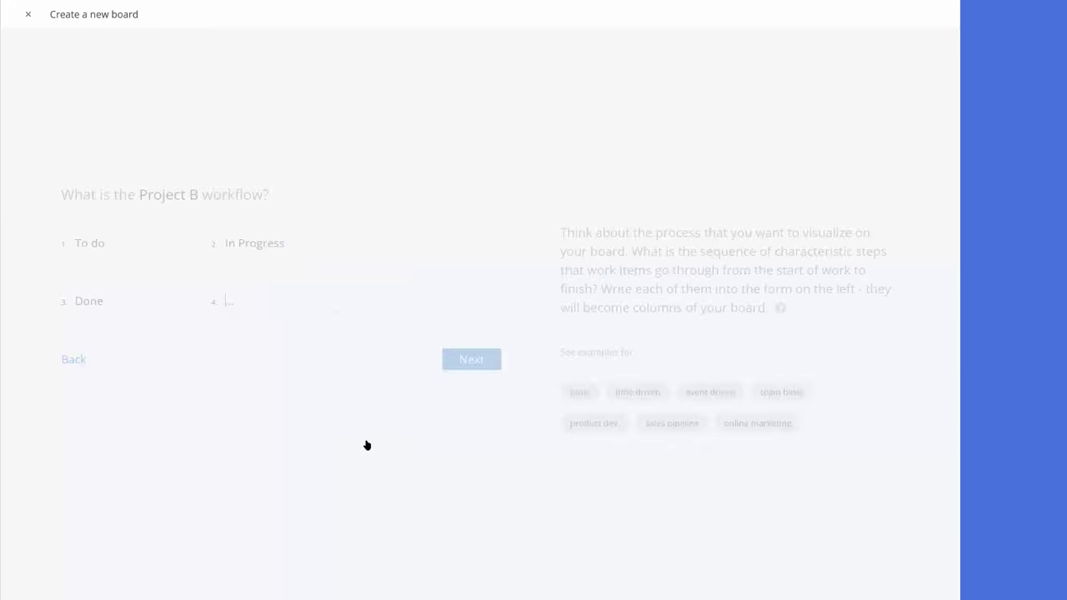
pyautogui.click(471, 359)
# Step: Set the card type colours to light blue for Default, purple for Urgent and light grey for Other
pyautogui.click(393, 241)
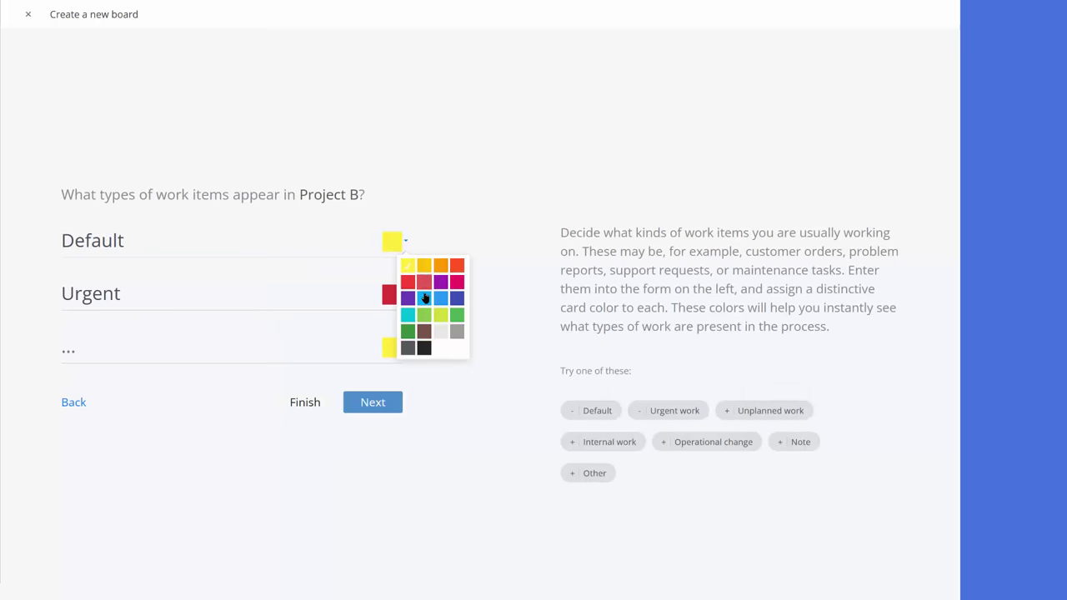
pyautogui.click(424, 298)
pyautogui.click(398, 300)
pyautogui.click(423, 337)
pyautogui.click(397, 348)
pyautogui.click(435, 432)
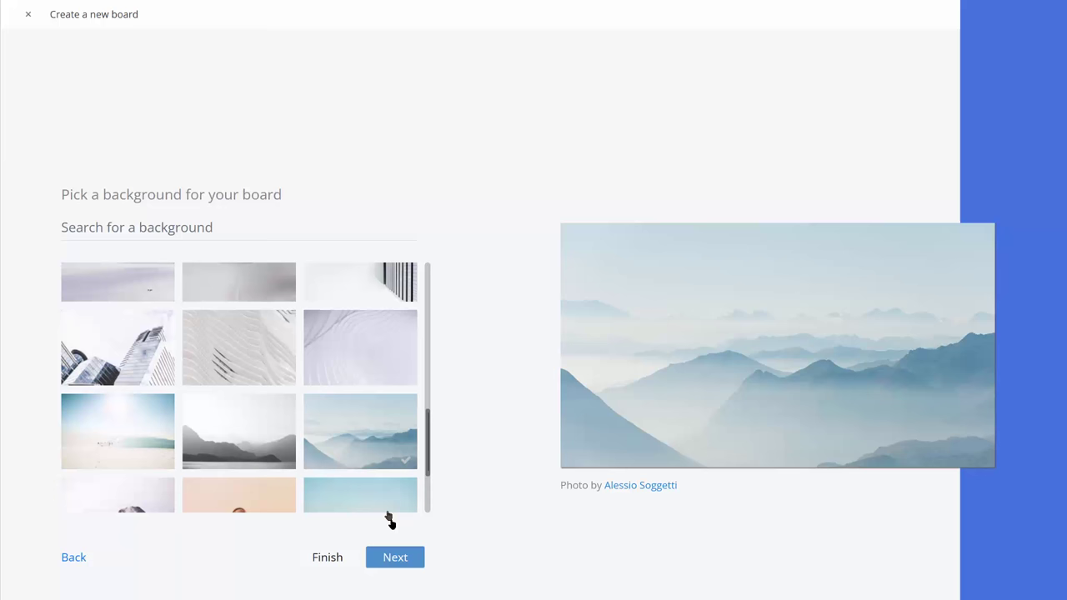
# Step: Accept the misty blue mountains background and create the board with three starting tasks: contacting a colleague, Homepage redesign and renewing an employee's contract
pyautogui.click(395, 556)
pyautogui.write('Contact Mike')
pyautogui.click(228, 288)
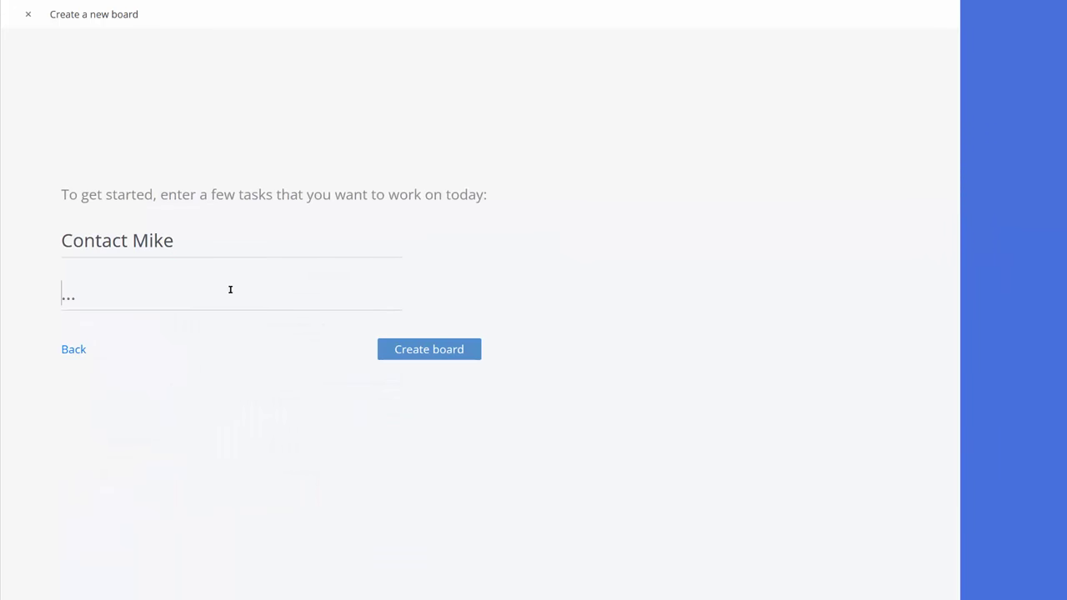
pyautogui.write('Homepage redesign')
pyautogui.click(229, 329)
pyautogui.write("Renew Joyce's contract")
pyautogui.press('Return')
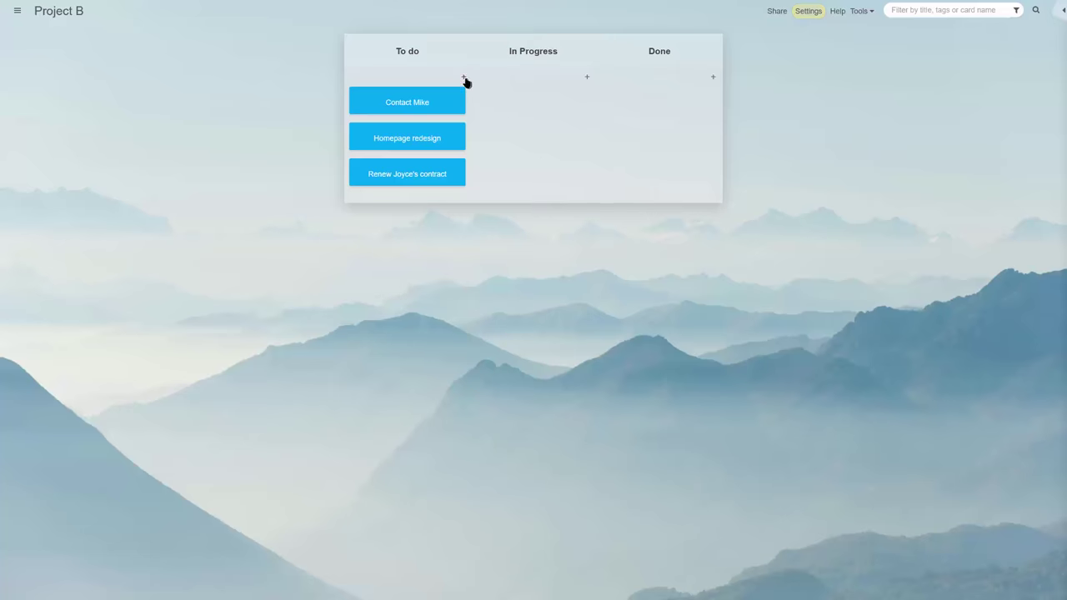
# Step: Add two Urgent cards to the To do column: "Hire an office assistant" and "Find a new social media manager"
pyautogui.click(464, 78)
pyautogui.click(372, 192)
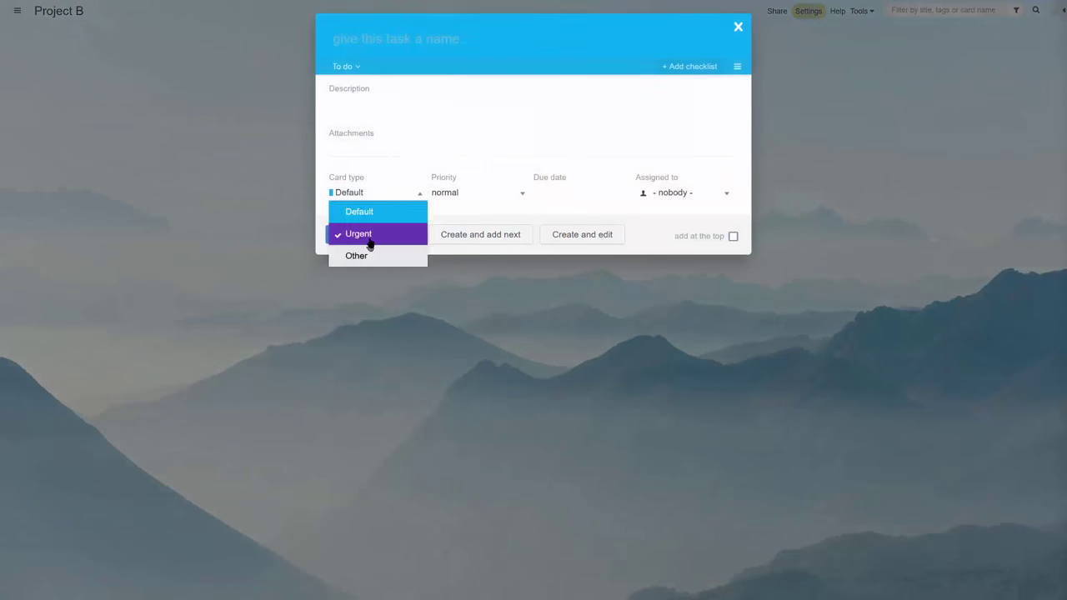
pyautogui.click(350, 234)
pyautogui.write('Hire an office assistant')
pyautogui.click(480, 235)
pyautogui.write('Find a new social media manager')
pyautogui.click(398, 236)
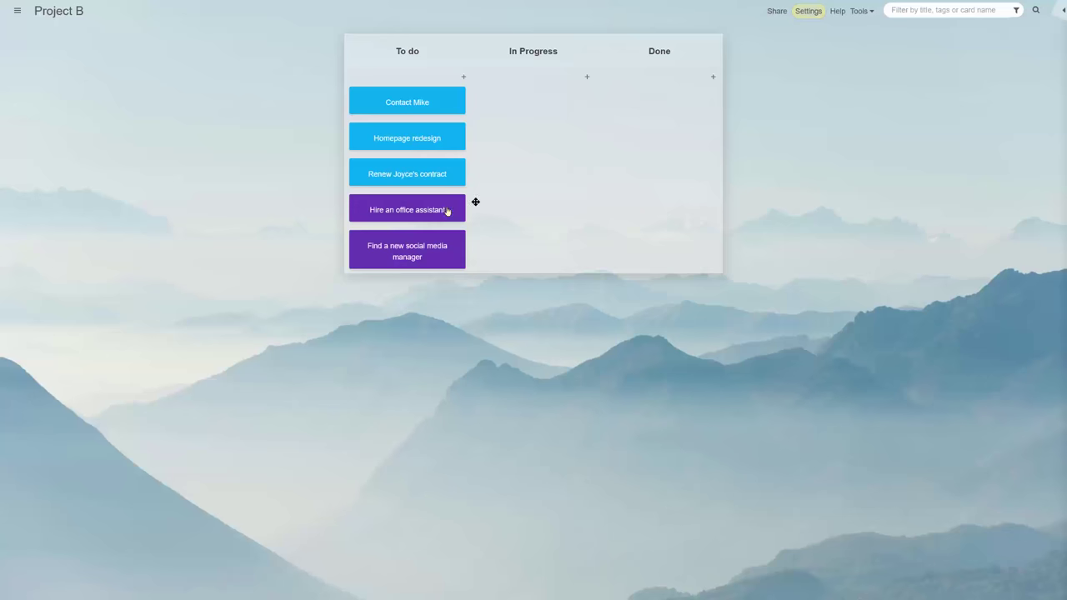
# Step: Move the office assistant, social media manager and colleague contact cards to Done, and the Homepage redesign and media kits cards to In Progress
pyautogui.moveTo(445, 212); pyautogui.dragTo(534, 101)
pyautogui.moveTo(433, 105); pyautogui.dragTo(533, 104)
pyautogui.moveTo(533, 100); pyautogui.dragTo(659, 100)
pyautogui.moveTo(446, 178); pyautogui.dragTo(659, 142)
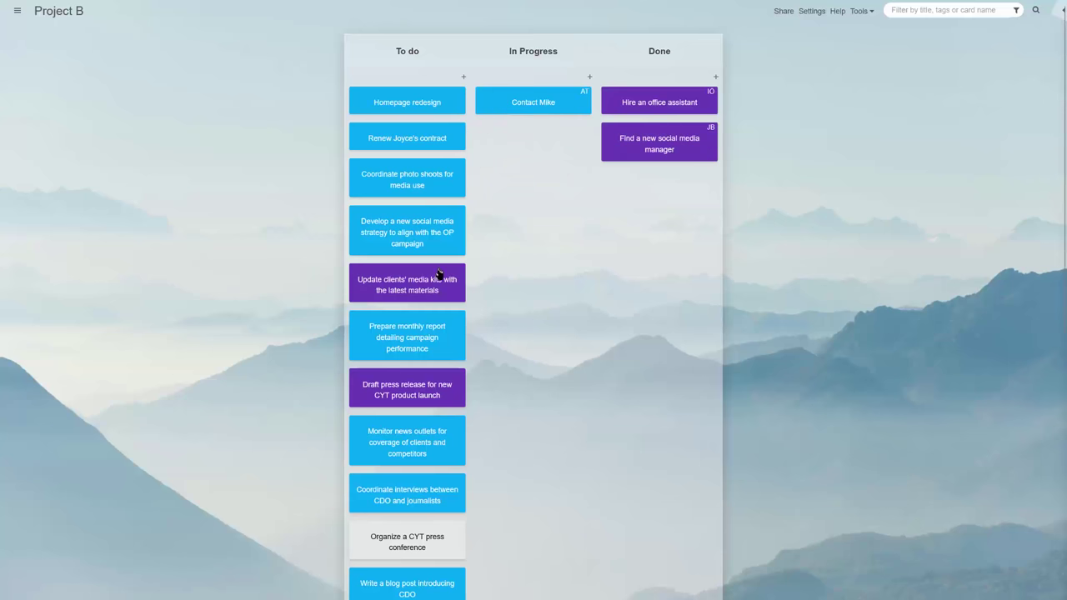
pyautogui.moveTo(443, 281); pyautogui.dragTo(559, 213)
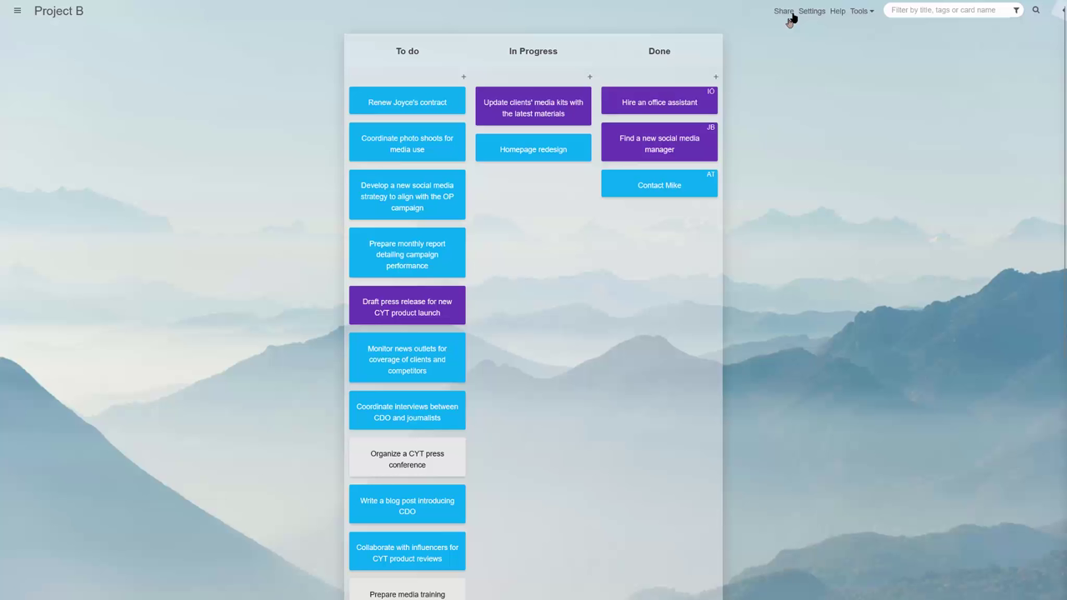
# Step: Set the WIP limit of the In Progress column to 3 tasks in the board settings
pyautogui.click(811, 11)
pyautogui.click(515, 124)
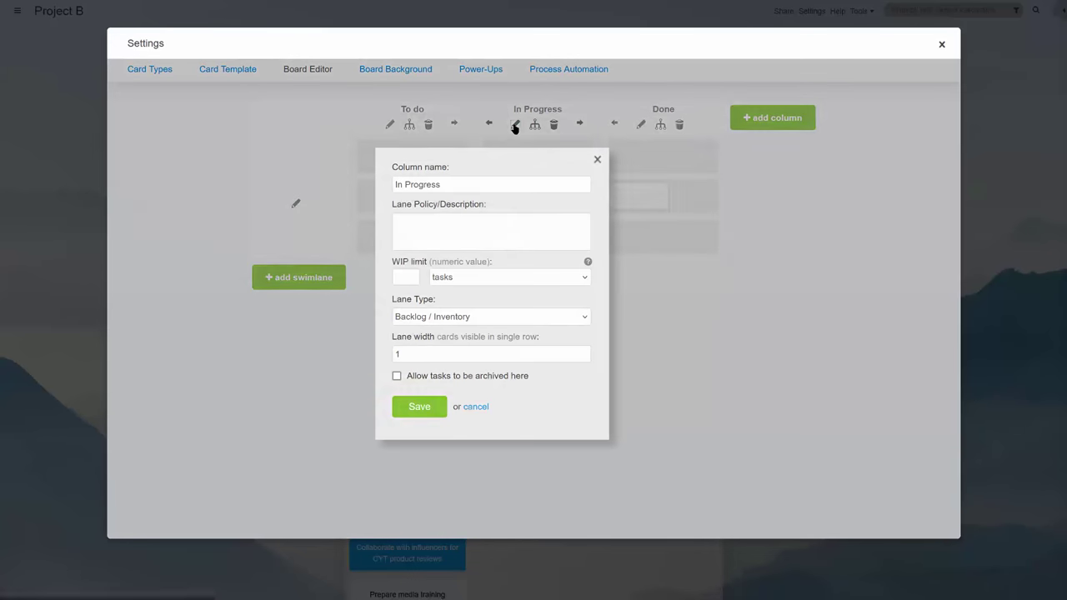
pyautogui.click(406, 276)
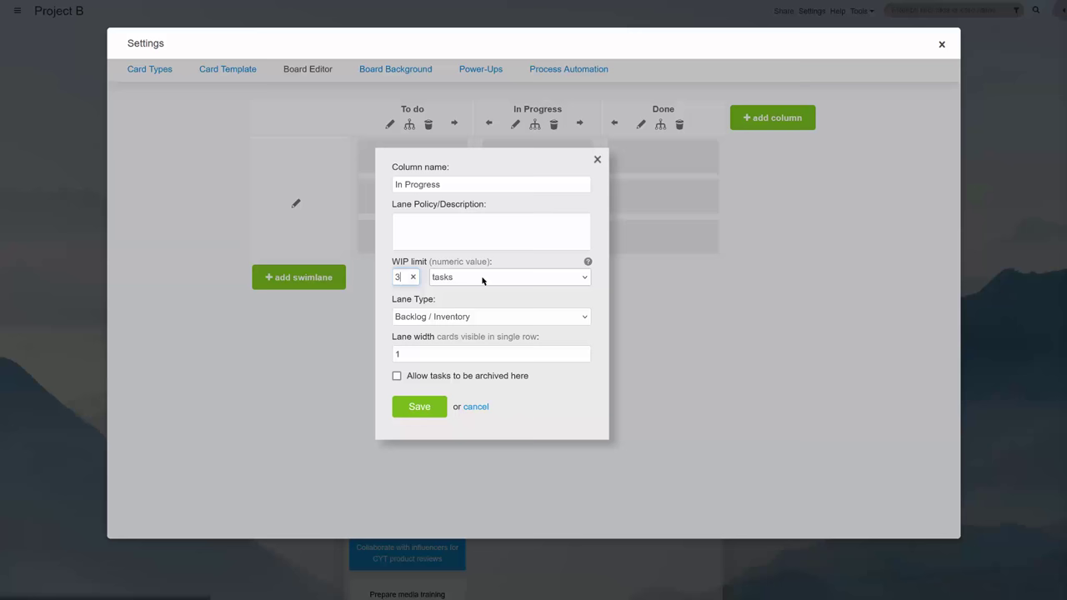
pyautogui.click(481, 278)
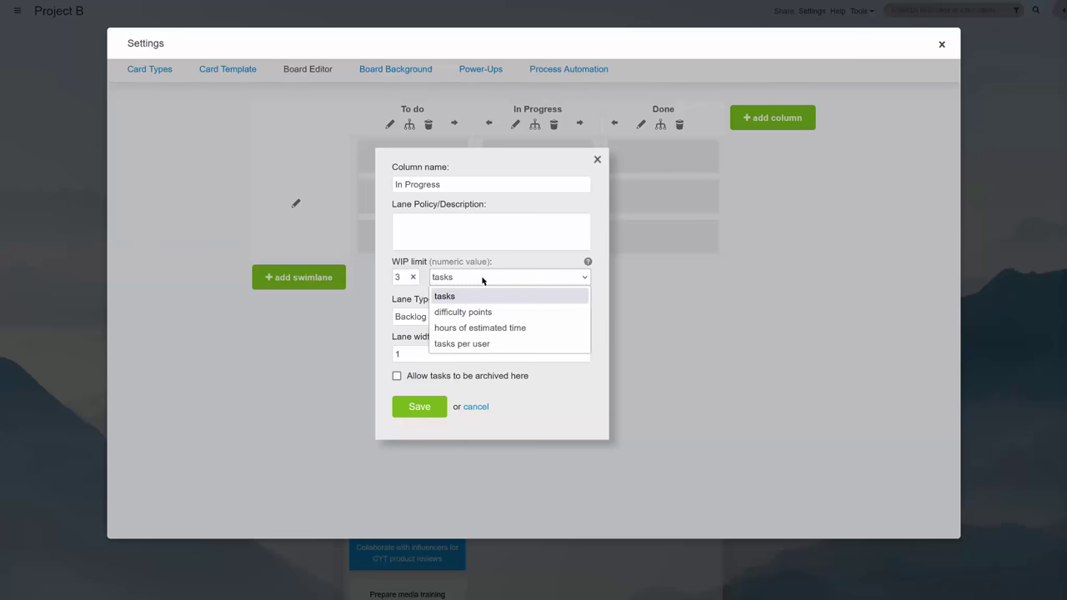
pyautogui.click(481, 280)
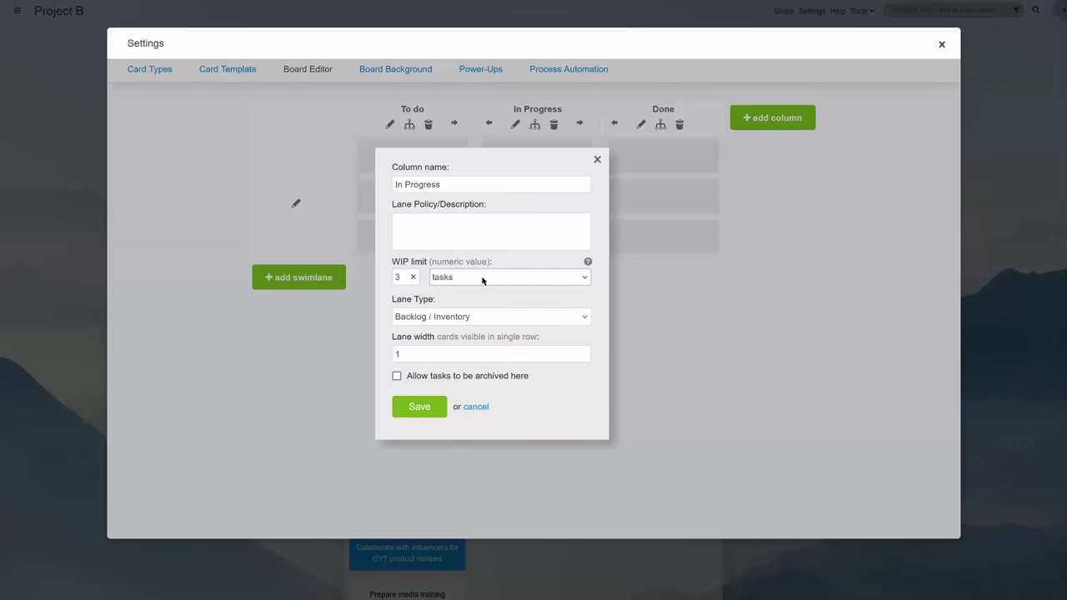
pyautogui.click(419, 406)
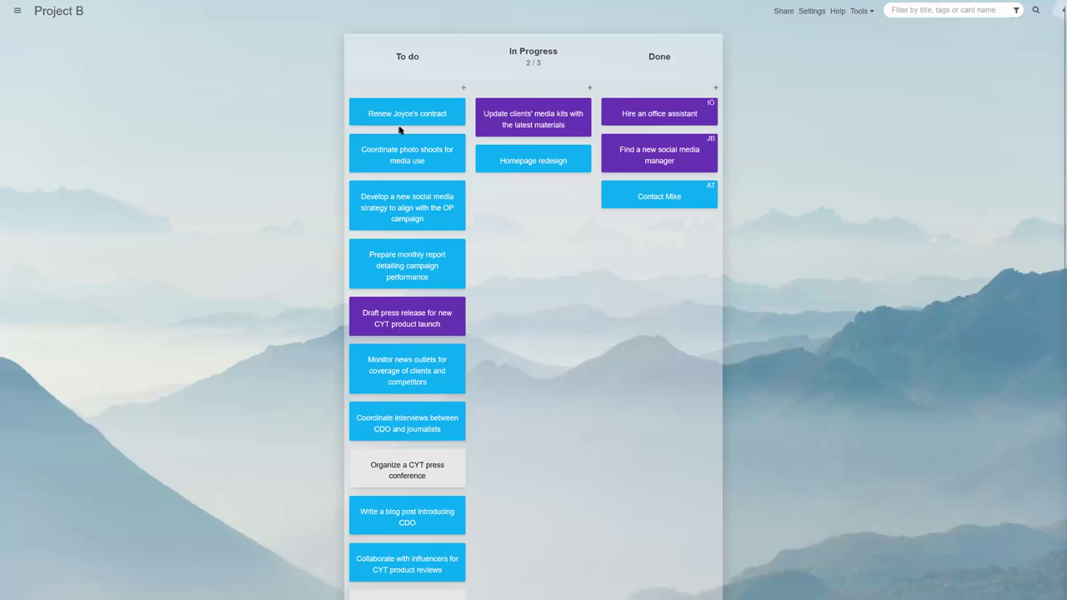
# Step: Move the press release, contract renewal and photo shoots cards to In Progress, and the media kits and Homepage redesign cards to Done
pyautogui.moveTo(422, 323); pyautogui.dragTo(564, 302)
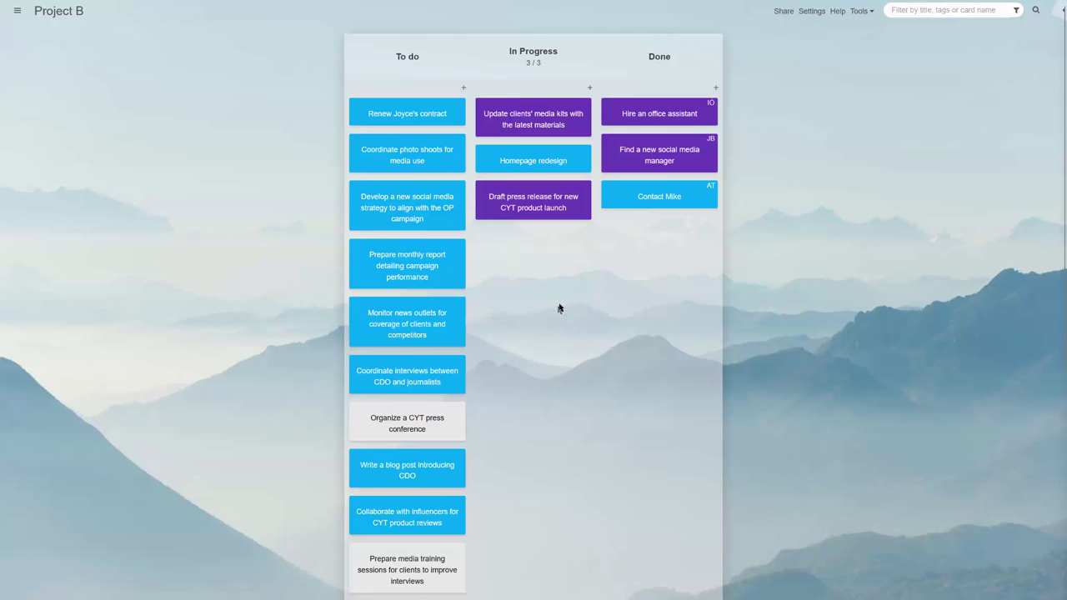
pyautogui.moveTo(432, 119); pyautogui.dragTo(564, 281)
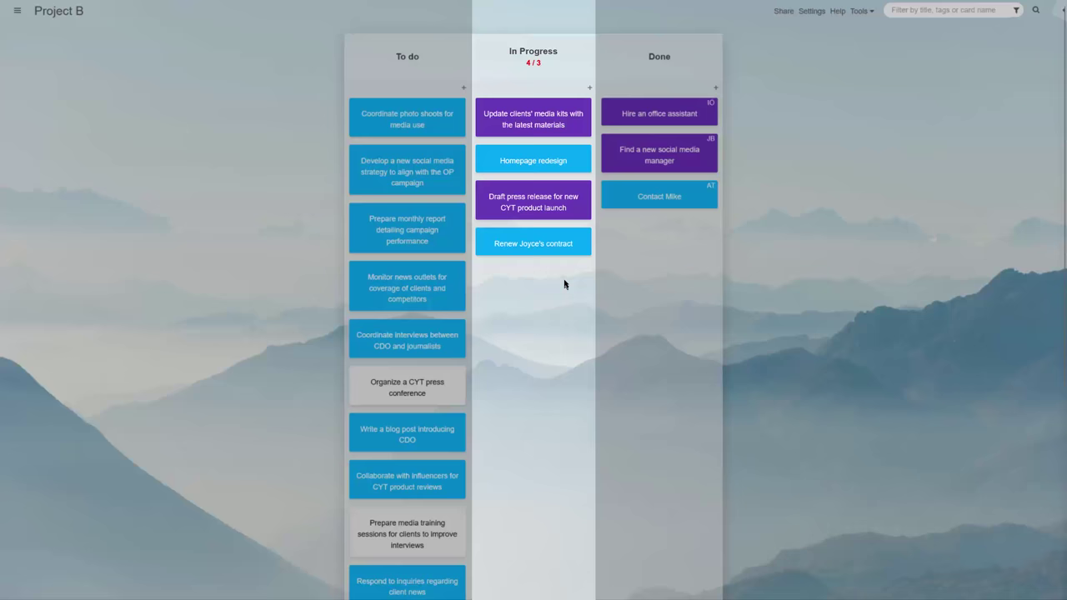
pyautogui.moveTo(578, 129); pyautogui.dragTo(677, 247)
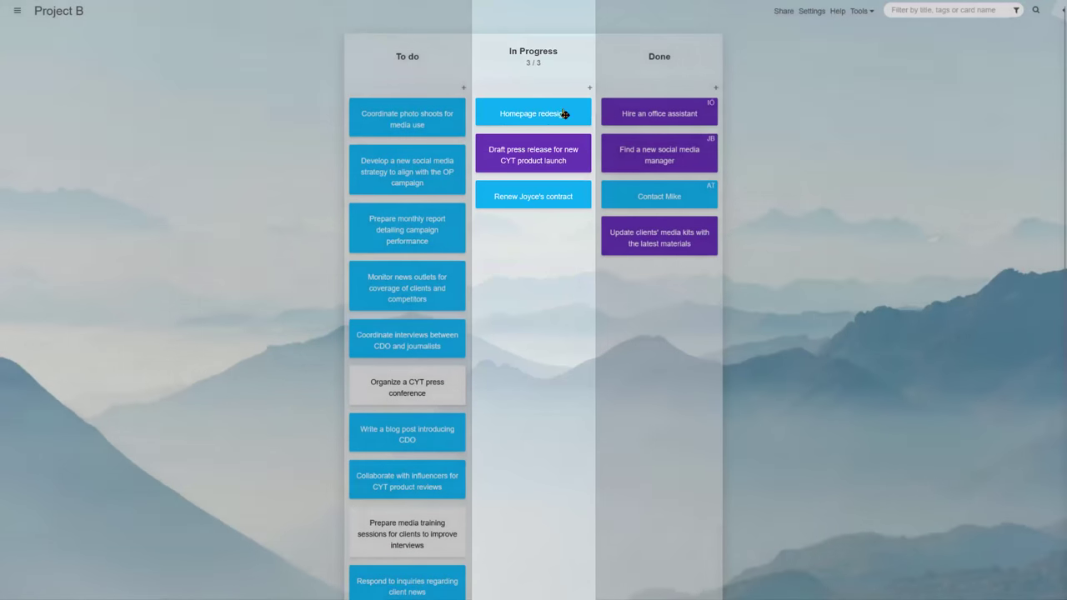
pyautogui.moveTo(564, 111); pyautogui.dragTo(659, 277)
pyautogui.moveTo(440, 109); pyautogui.dragTo(531, 206)
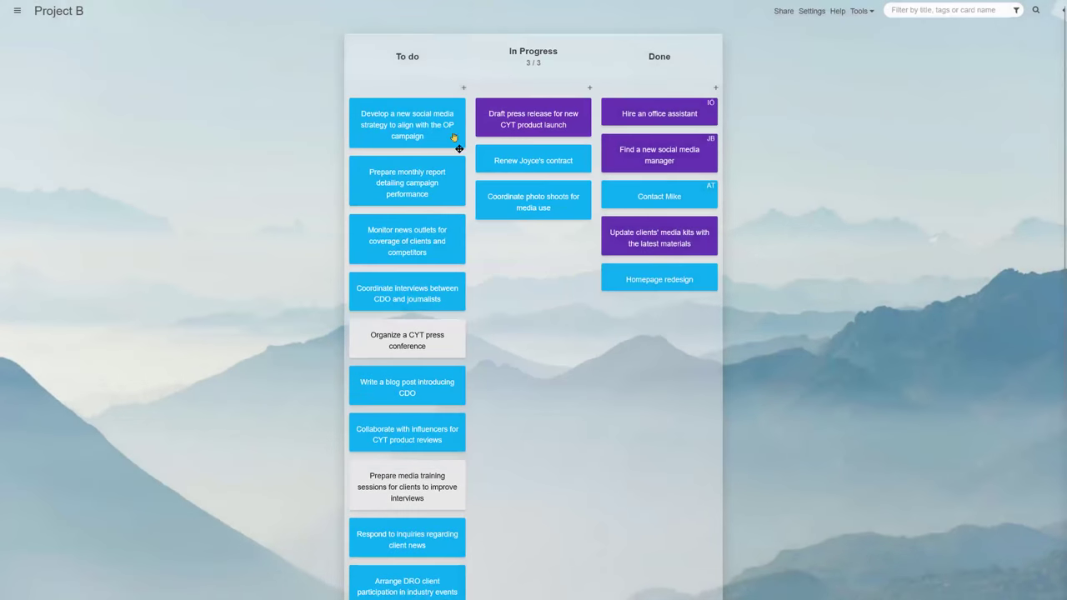
# Step: Move the new social media strategy card to In Progress and assign it together with the photo shoots card to one team member
pyautogui.moveTo(455, 138); pyautogui.dragTo(555, 257)
pyautogui.keyDown('ctrl'); pyautogui.click(555, 205); pyautogui.keyUp('ctrl')
pyautogui.rightClick(543, 210)
pyautogui.moveTo(608, 359)
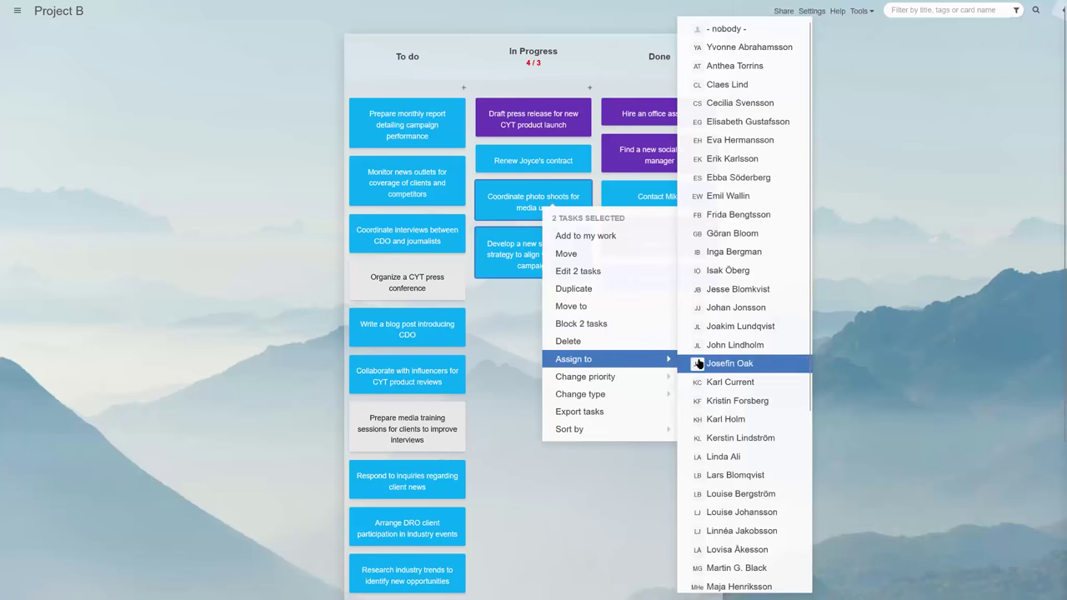
pyautogui.click(699, 363)
# Step: Move the press release, contract renewal, photo shoots and strategy cards to Done, and the monthly report, news outlets and interviews cards to In Progress
pyautogui.moveTo(575, 125); pyautogui.dragTo(645, 275)
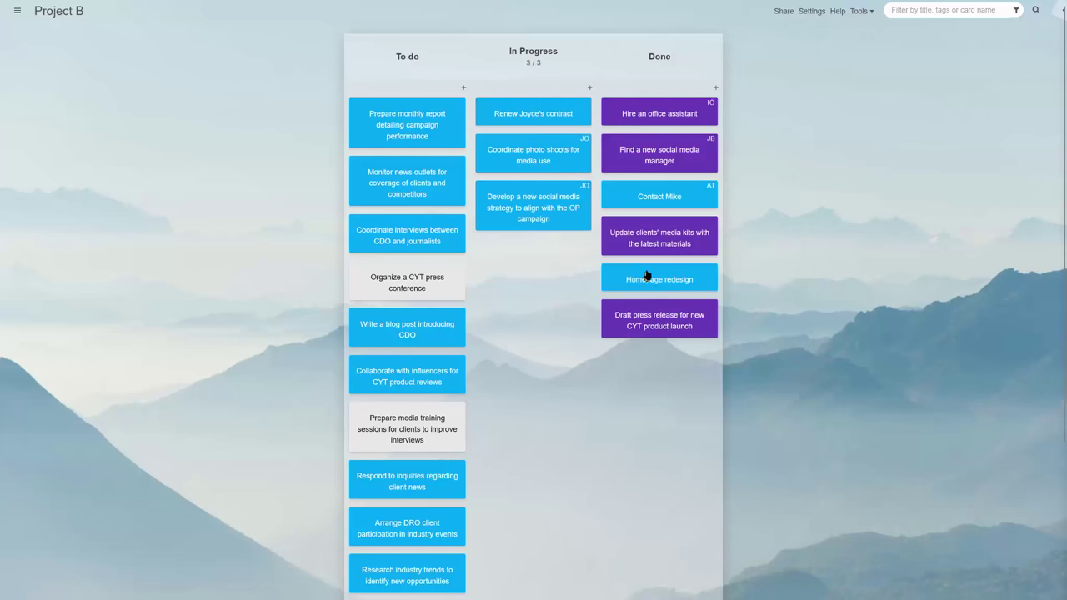
pyautogui.moveTo(418, 123); pyautogui.dragTo(515, 262)
pyautogui.moveTo(587, 123); pyautogui.dragTo(659, 360)
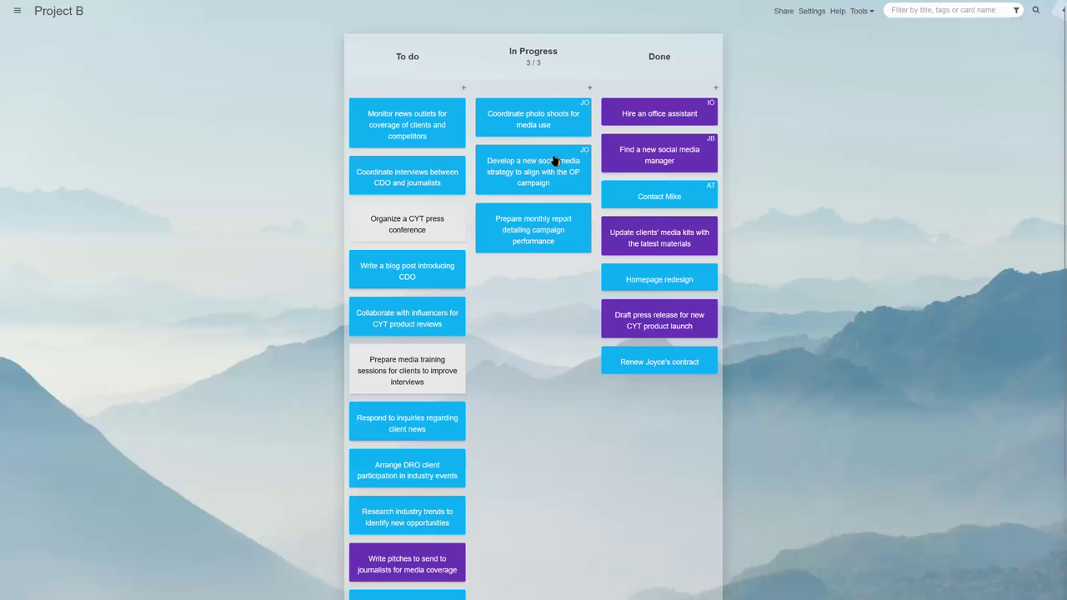
pyautogui.moveTo(533, 119); pyautogui.dragTo(658, 400)
pyautogui.moveTo(407, 124); pyautogui.dragTo(533, 242)
pyautogui.moveTo(533, 119); pyautogui.dragTo(781, 480)
pyautogui.moveTo(407, 119); pyautogui.dragTo(531, 244)
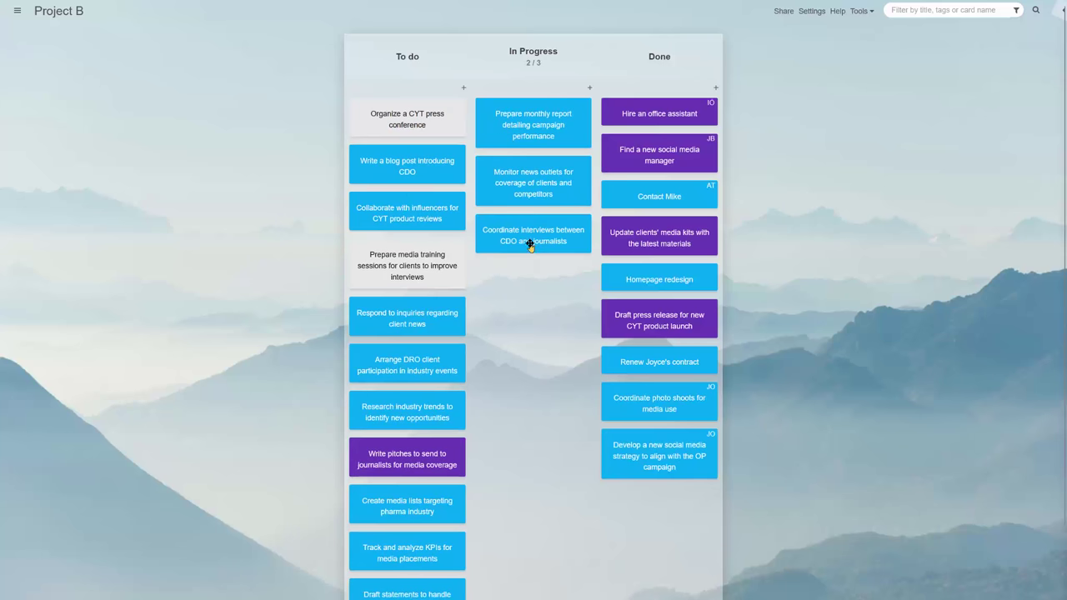
# Step: Move the Organize a CYT press conference card to In Progress and the Prepare monthly report card to Done
pyautogui.hotkey('ctrl', '-')
pyautogui.moveTo(424, 106); pyautogui.dragTo(534, 207)
pyautogui.moveTo(533, 114); pyautogui.dragTo(707, 472)
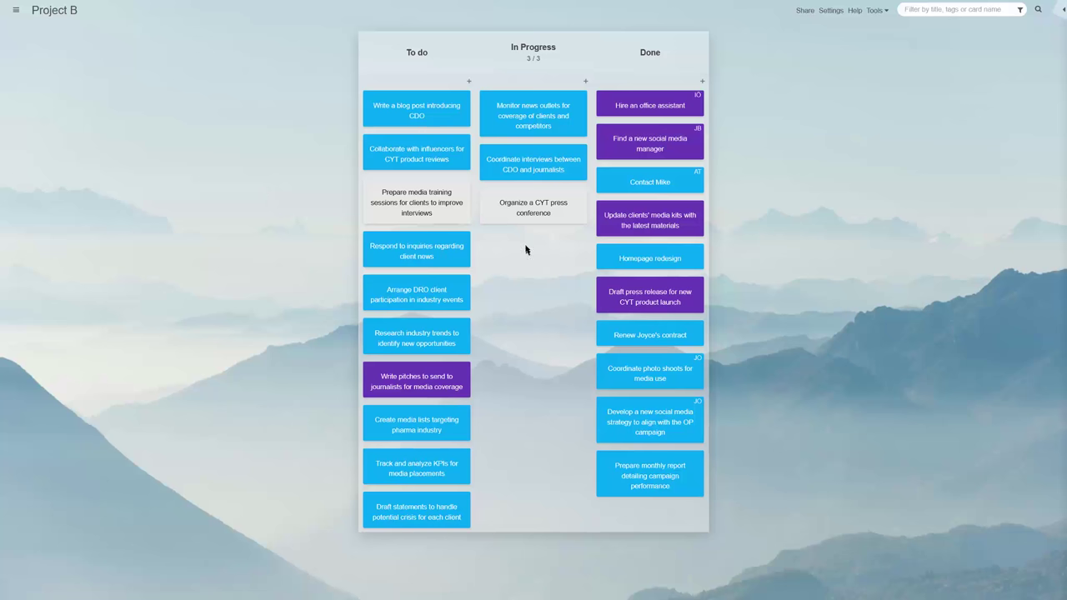
pyautogui.moveTo(526, 247); pyautogui.dragTo(526, 127)
# Step: Change the In Progress column's lane type to In Progress in the board editor
pyautogui.rightClick(521, 127)
pyautogui.click(537, 172)
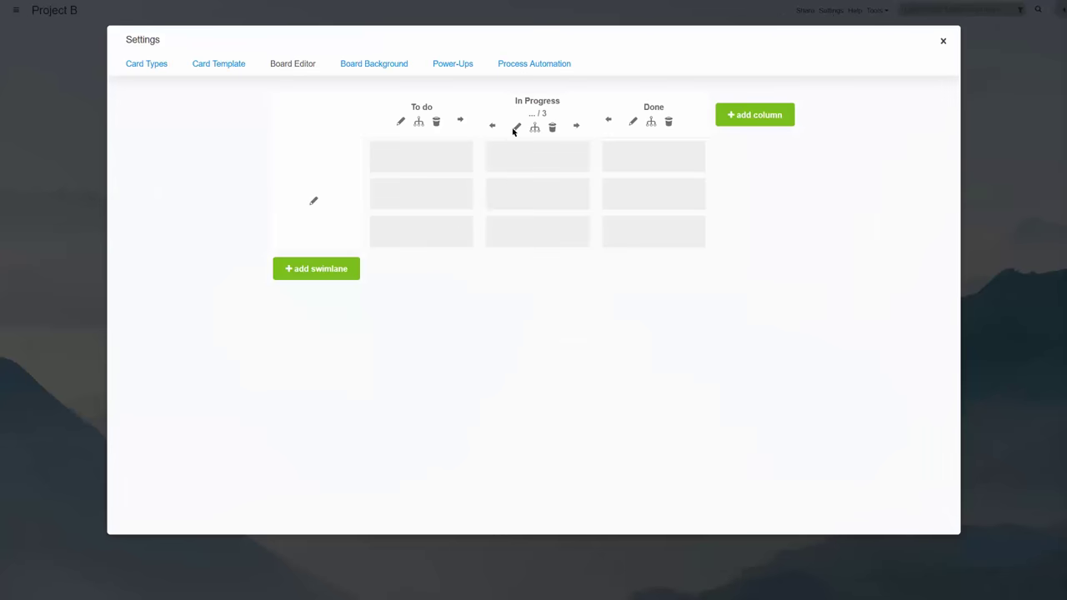
pyautogui.click(516, 128)
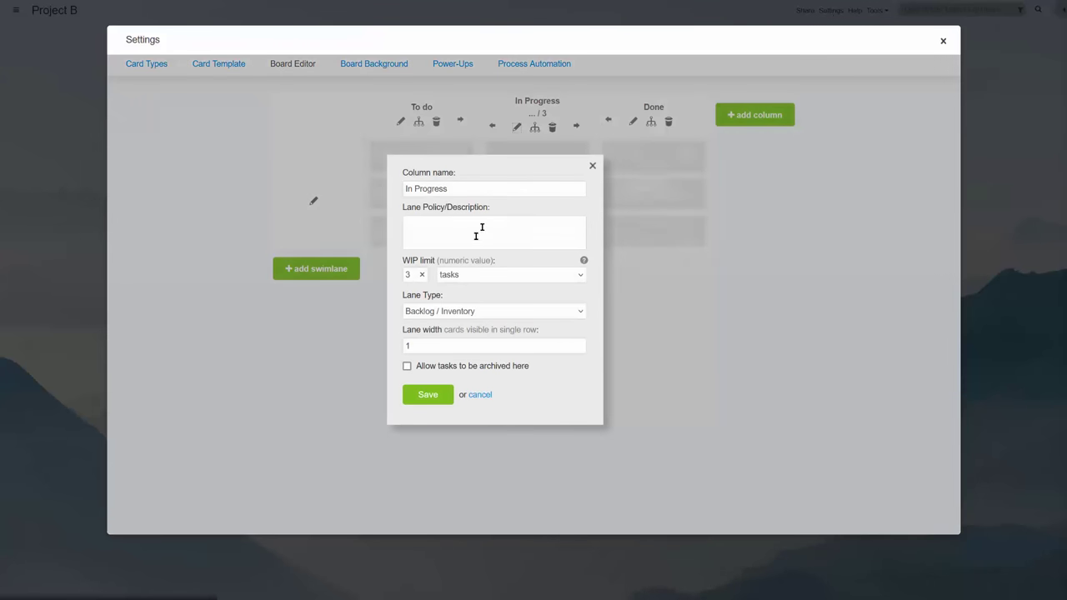
pyautogui.click(445, 311)
pyautogui.click(443, 374)
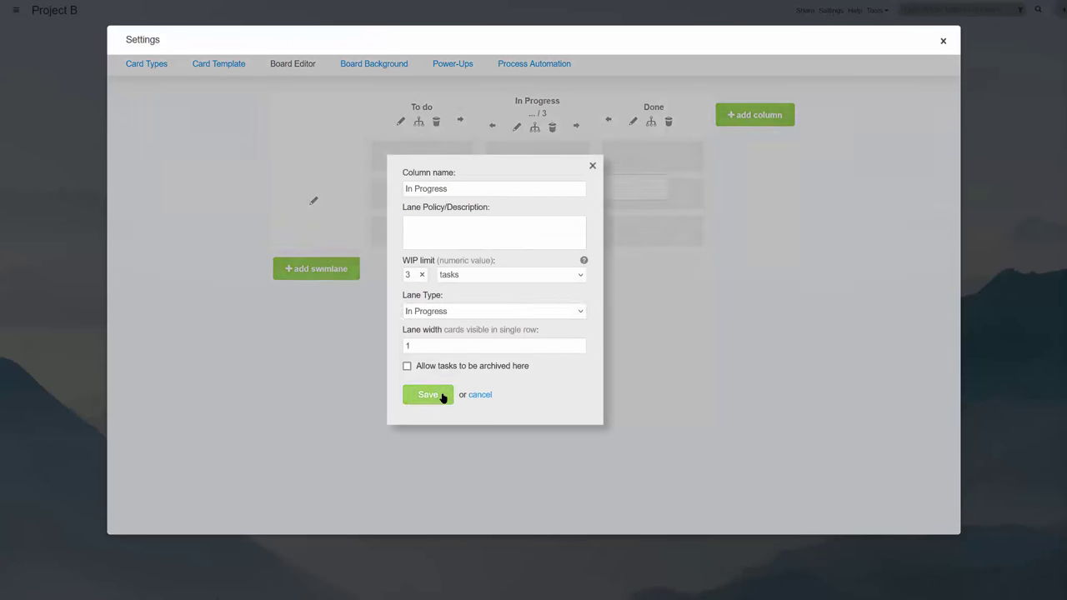
pyautogui.click(427, 395)
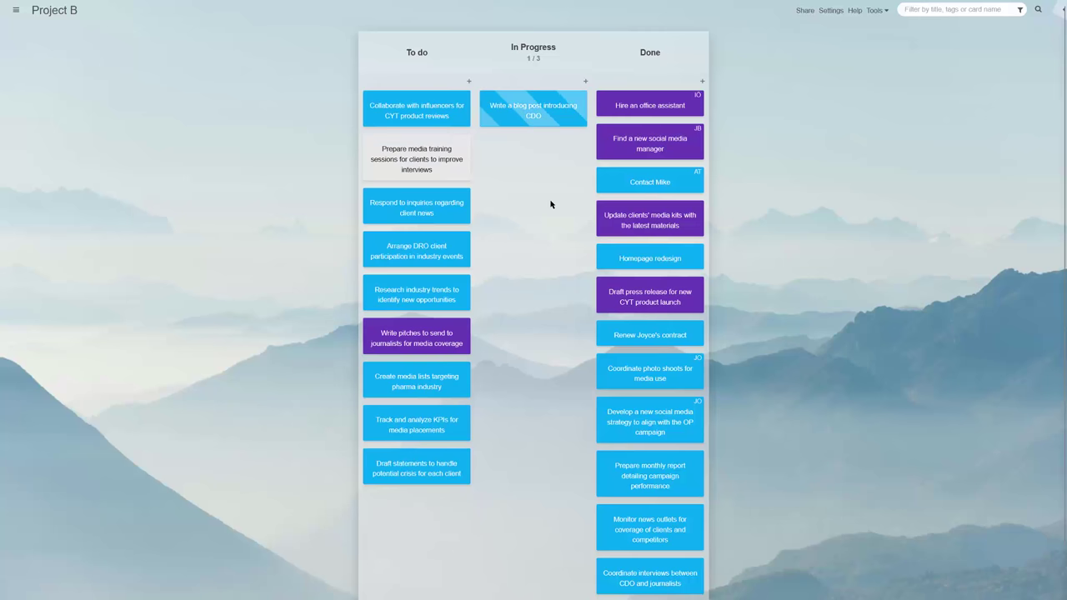
# Step: Move the Collaborate with influencers for CYT product reviews card to In Progress and view its time log
pyautogui.moveTo(417, 110); pyautogui.dragTo(533, 152)
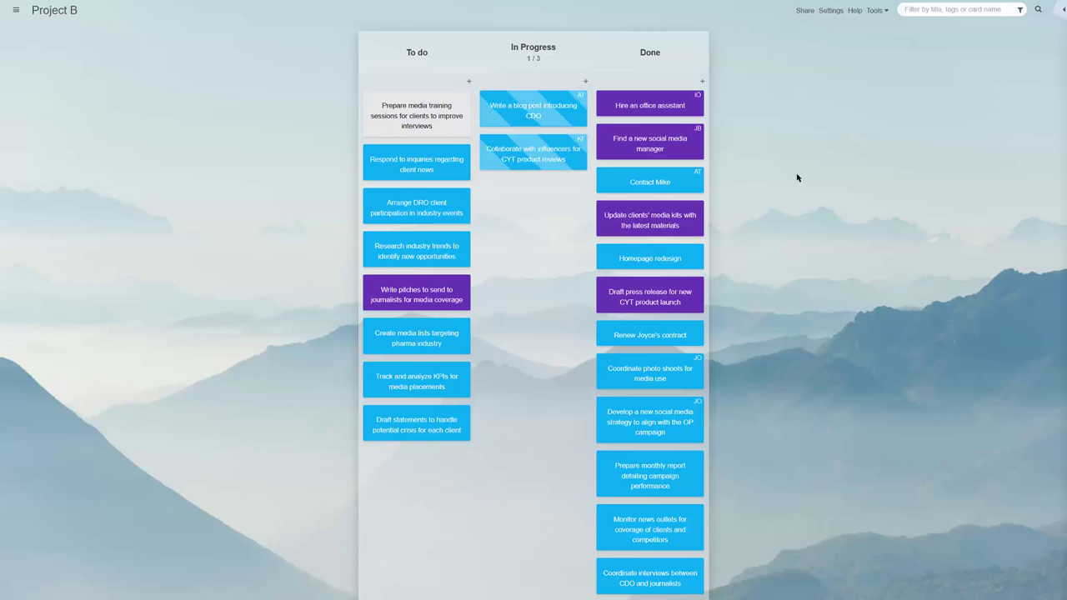
pyautogui.click(540, 111)
pyautogui.click(752, 143)
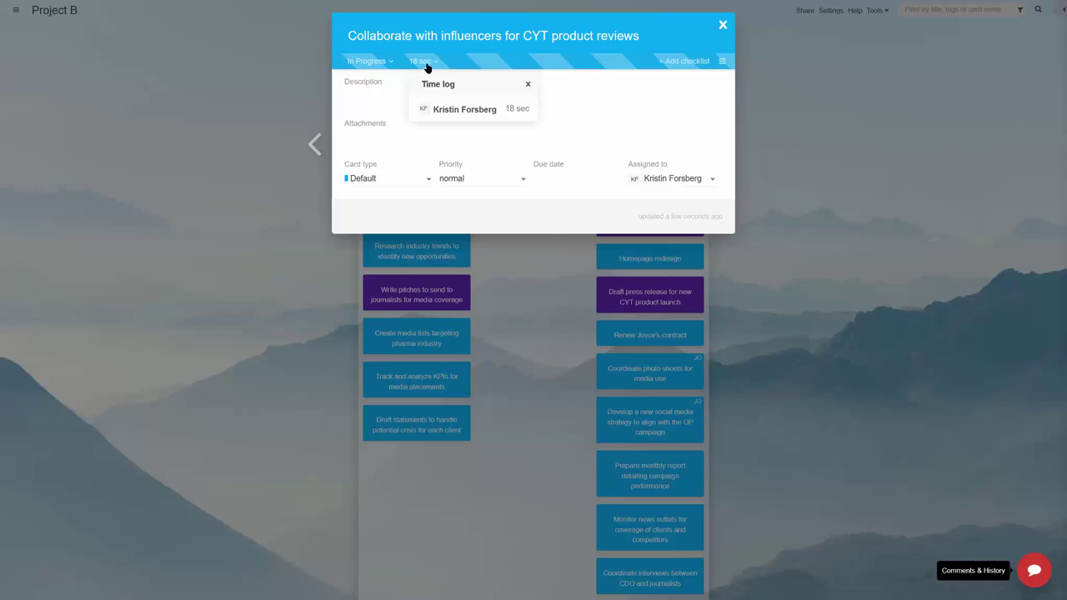
pyautogui.click(792, 123)
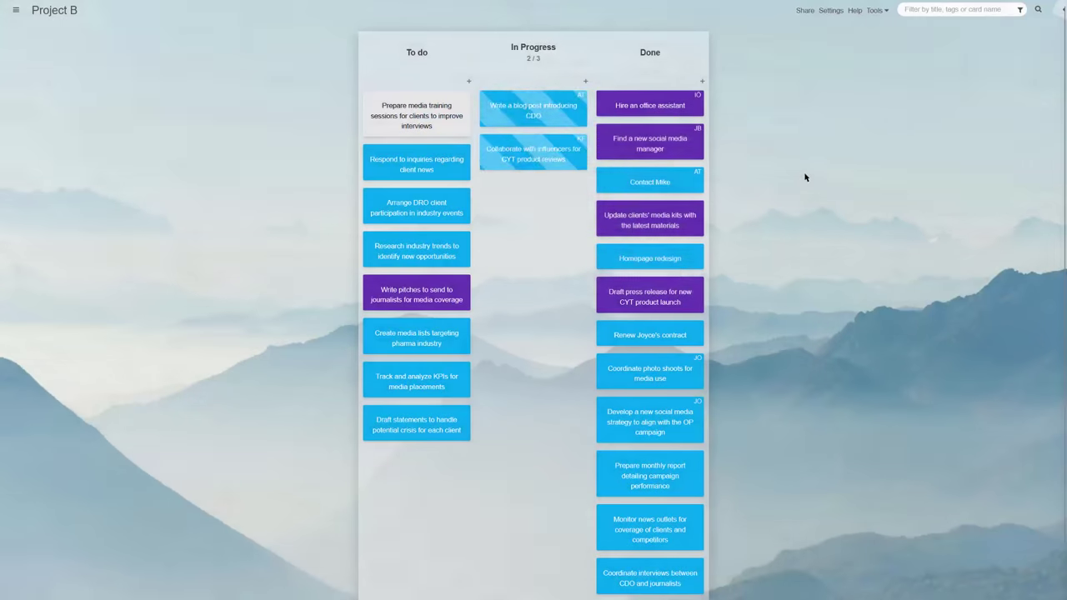
# Step: Move the Write a blog post introducing CDO card to Done and the Prepare media training sessions card to In Progress
pyautogui.rightClick(562, 118)
pyautogui.click(583, 145)
pyautogui.moveTo(444, 118); pyautogui.dragTo(554, 157)
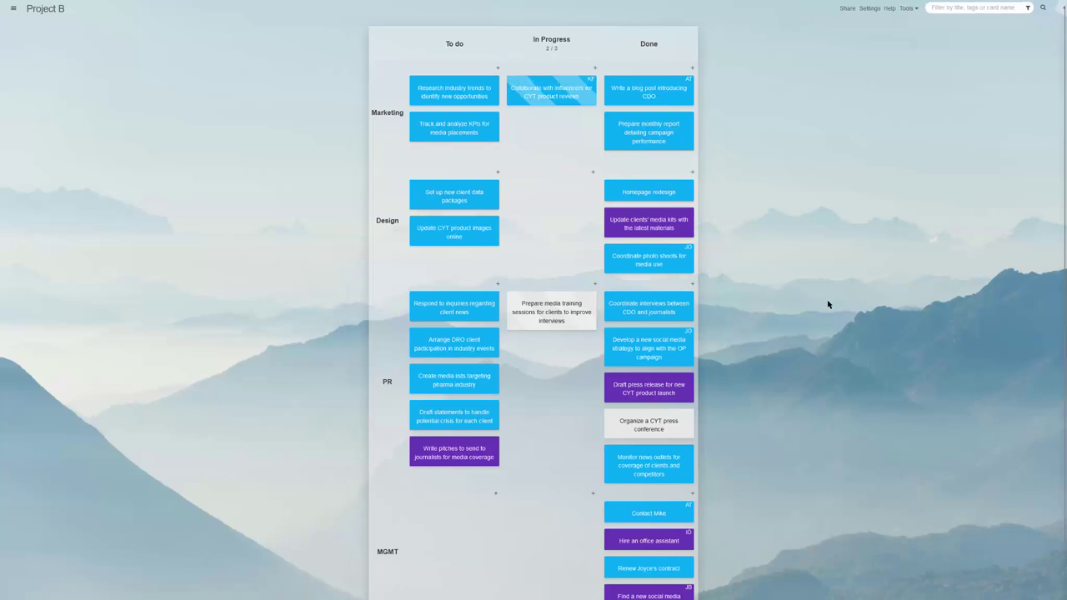
# Step: Collapse the MGMT and Design swimlanes on the board
pyautogui.scroll(-1, 826, 302)
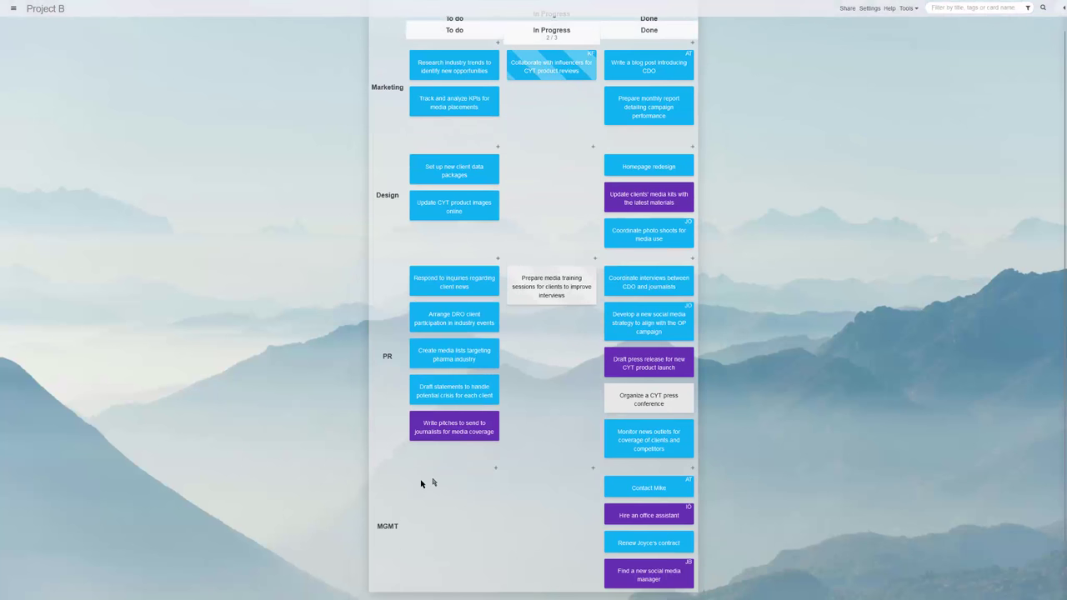
pyautogui.click(391, 495)
pyautogui.click(383, 226)
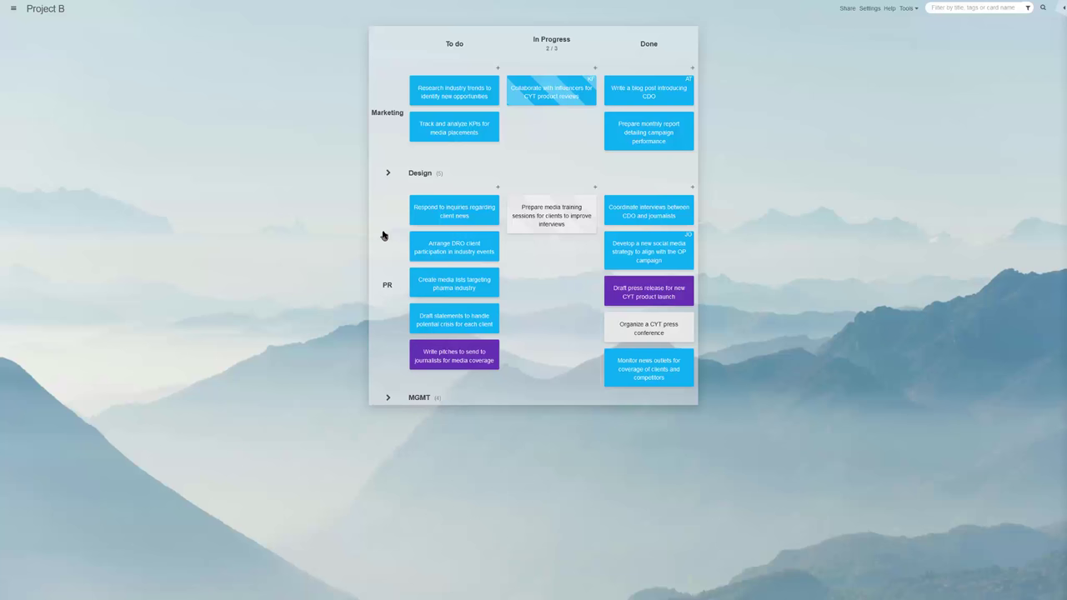
# Step: Expand the Design swimlane and toggle the PR and MGMT swimlanes, ending with only MGMT collapsed
pyautogui.hotkey('ctrl', '+')
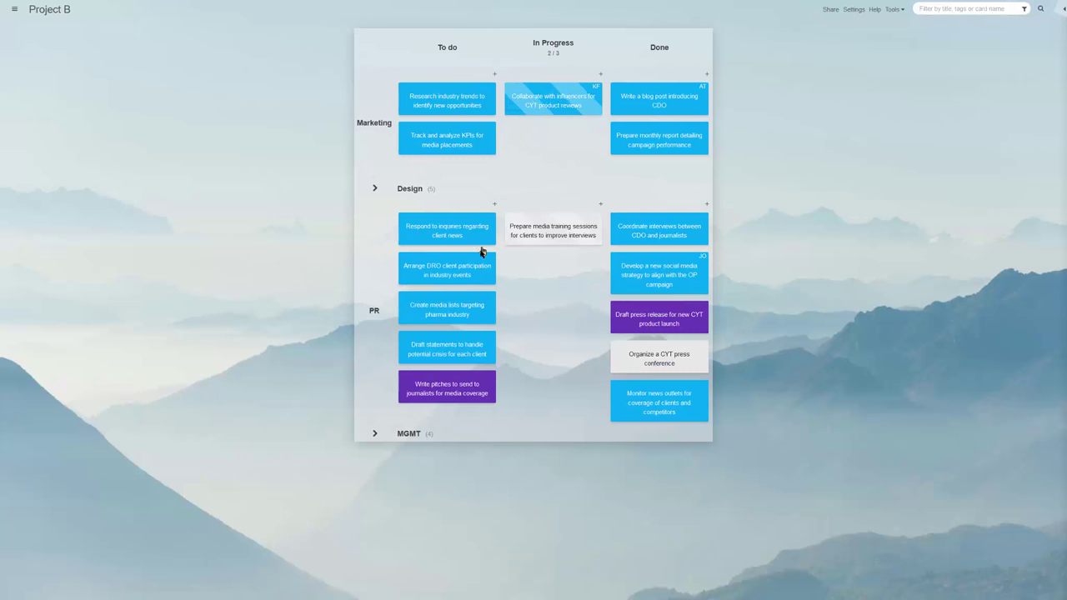
pyautogui.click(366, 250)
pyautogui.click(432, 190)
pyautogui.click(435, 327)
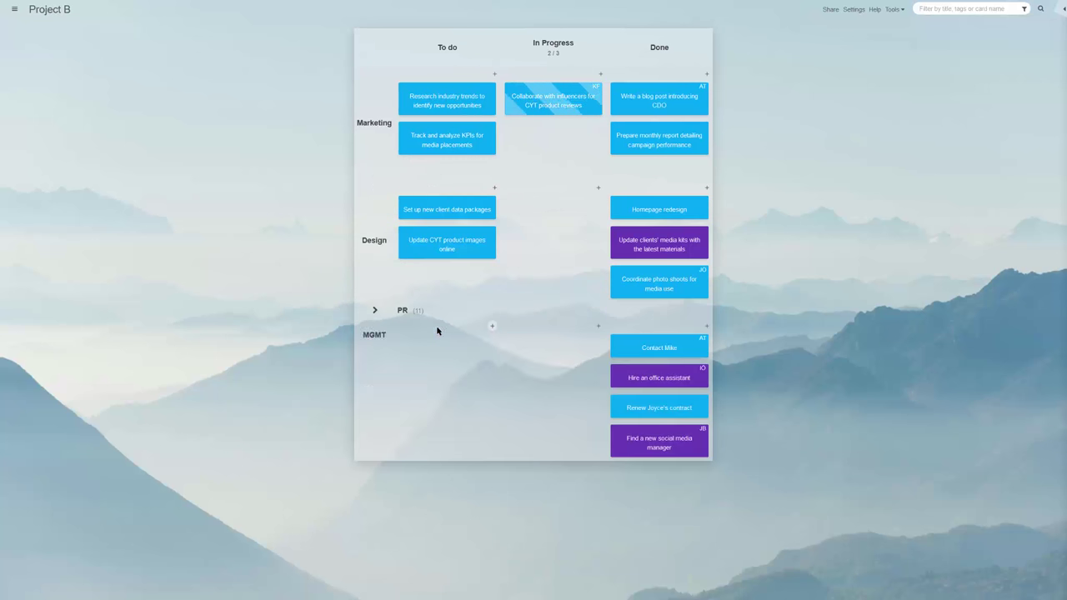
pyautogui.click(433, 315)
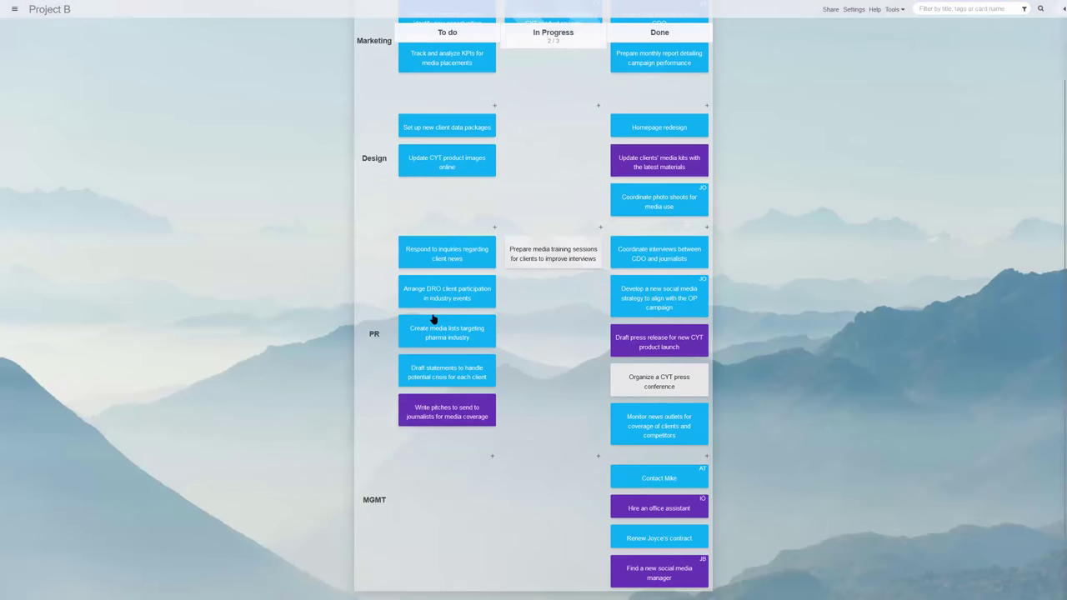
pyautogui.click(370, 573)
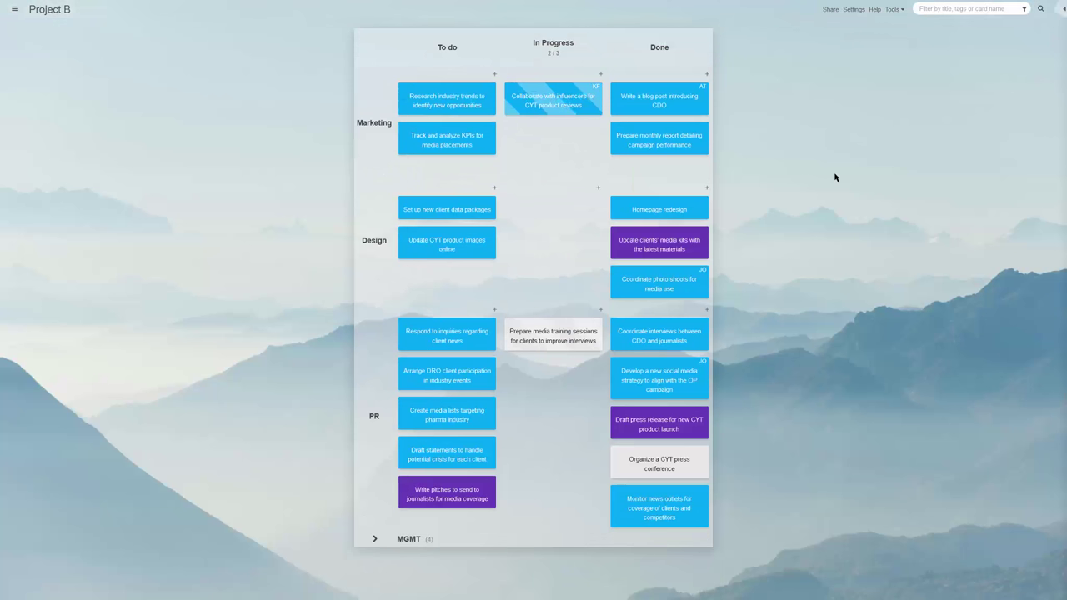
# Step: Start a process automation rule from a blank template, triggered when a task is created
pyautogui.click(854, 10)
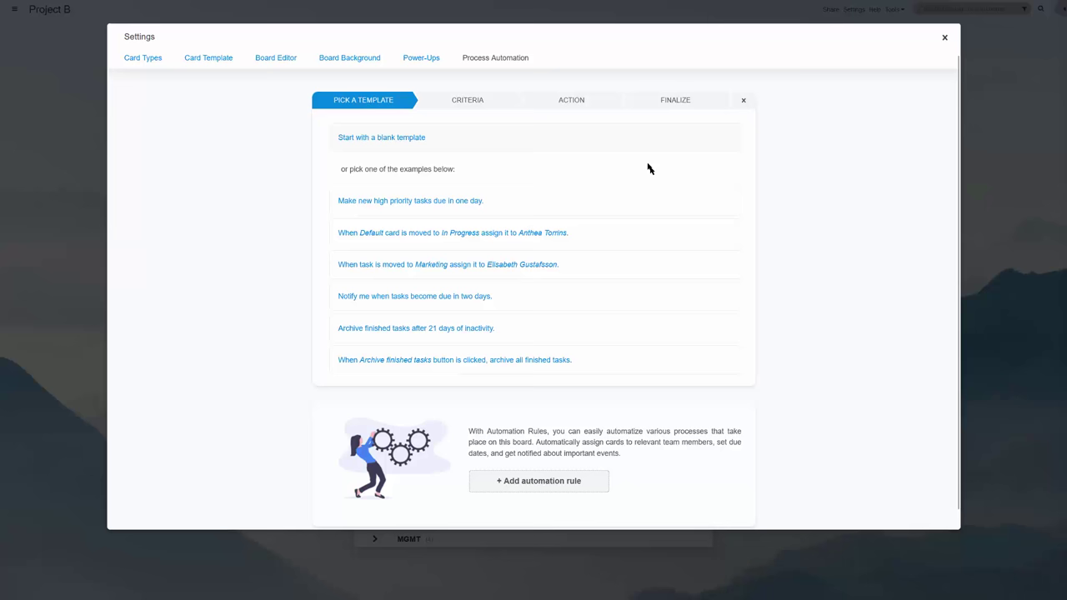
pyautogui.click(418, 142)
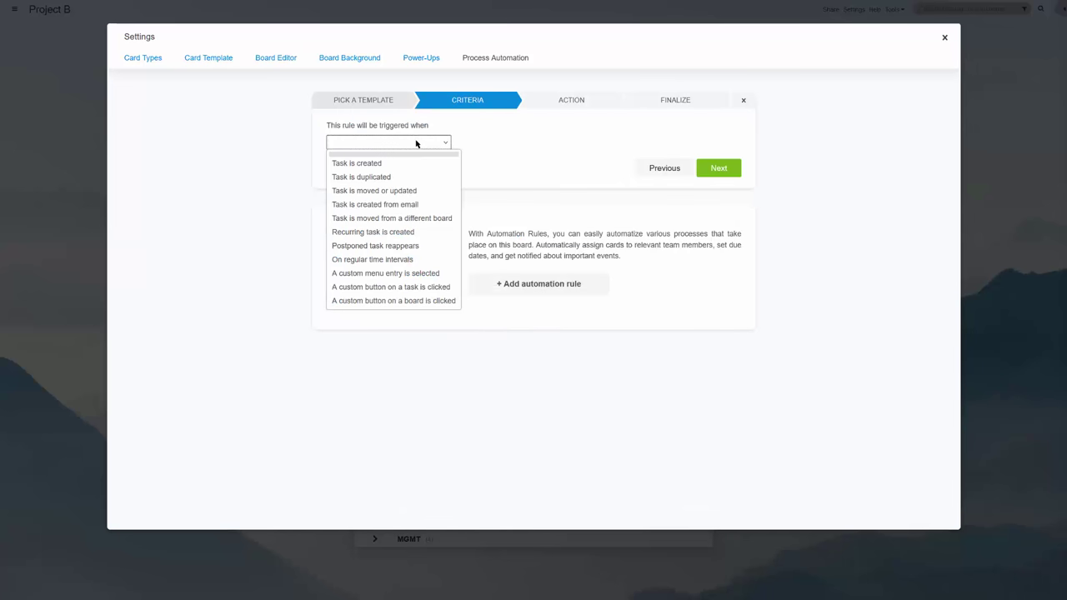
pyautogui.click(367, 163)
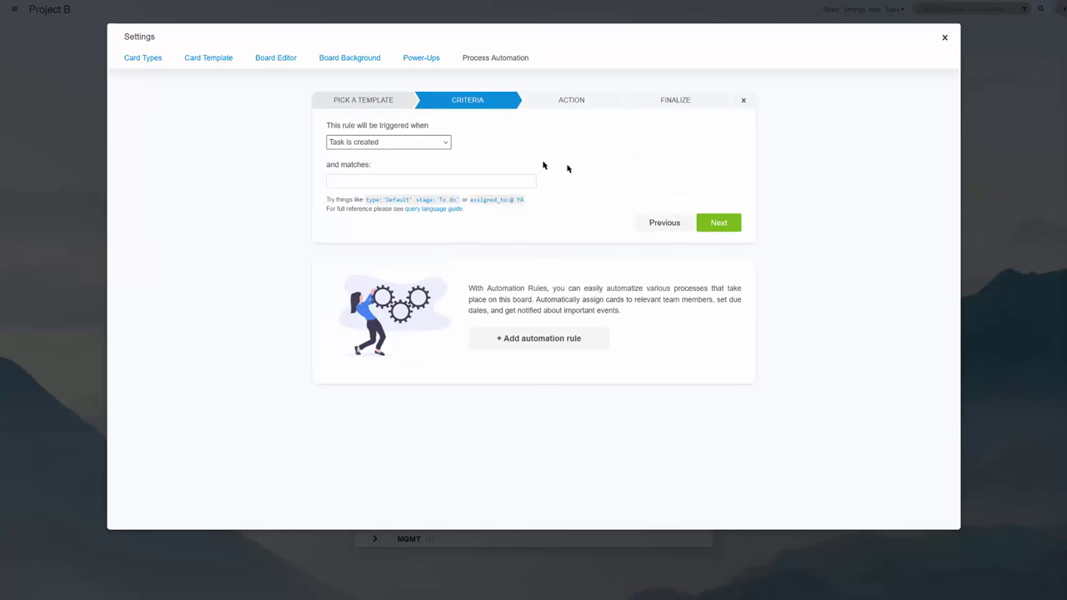
pyautogui.click(715, 220)
# Step: Set the rule's action to modify the task name, check the available text operations, and close the rule without saving
pyautogui.click(447, 143)
pyautogui.click(434, 163)
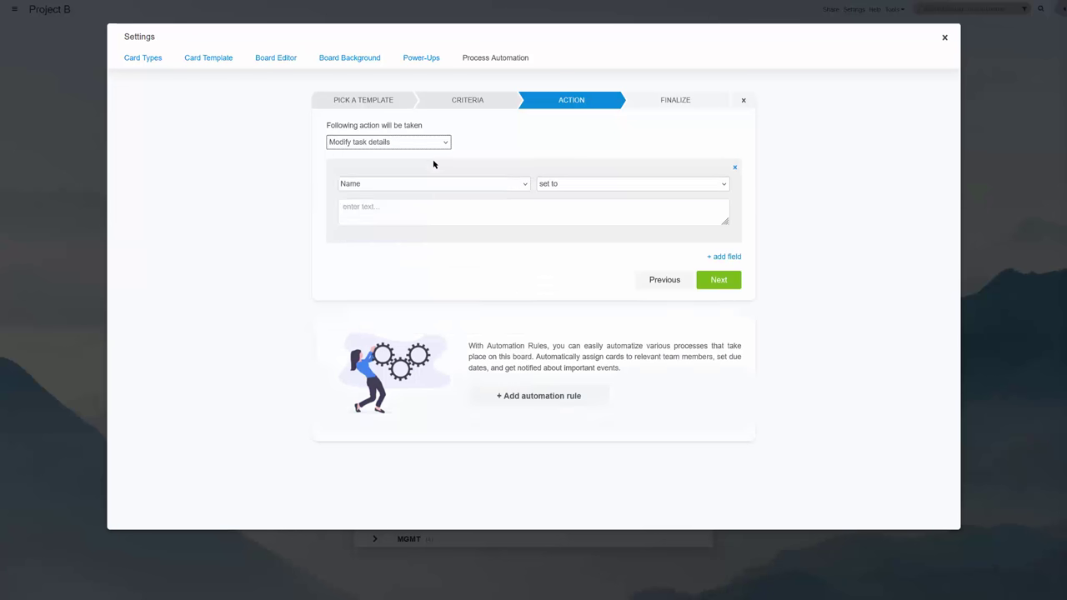
pyautogui.click(442, 184)
pyautogui.click(594, 191)
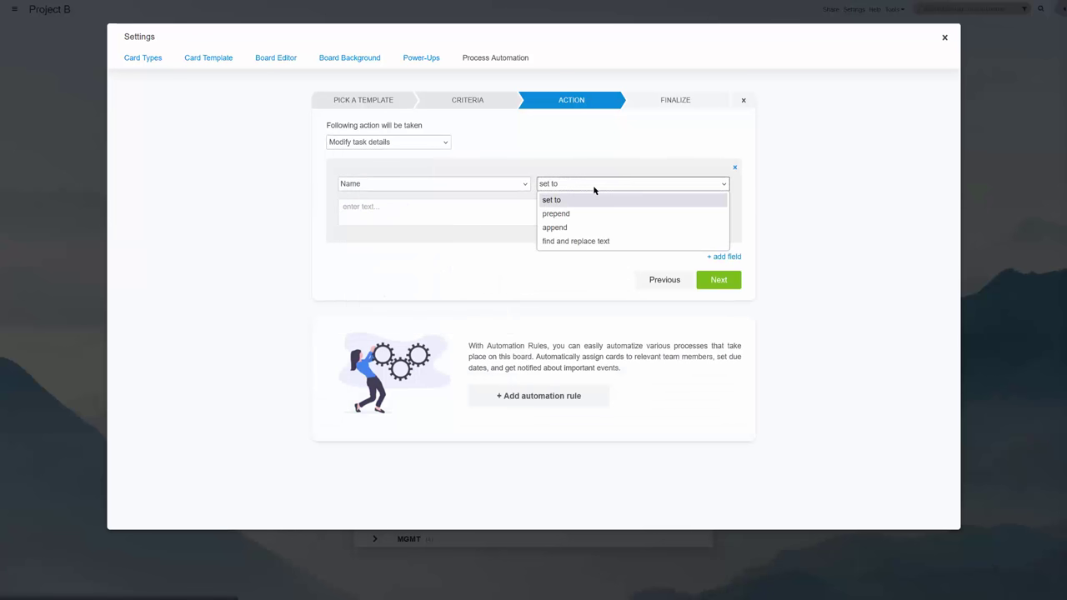
pyautogui.click(743, 100)
pyautogui.press('Escape')
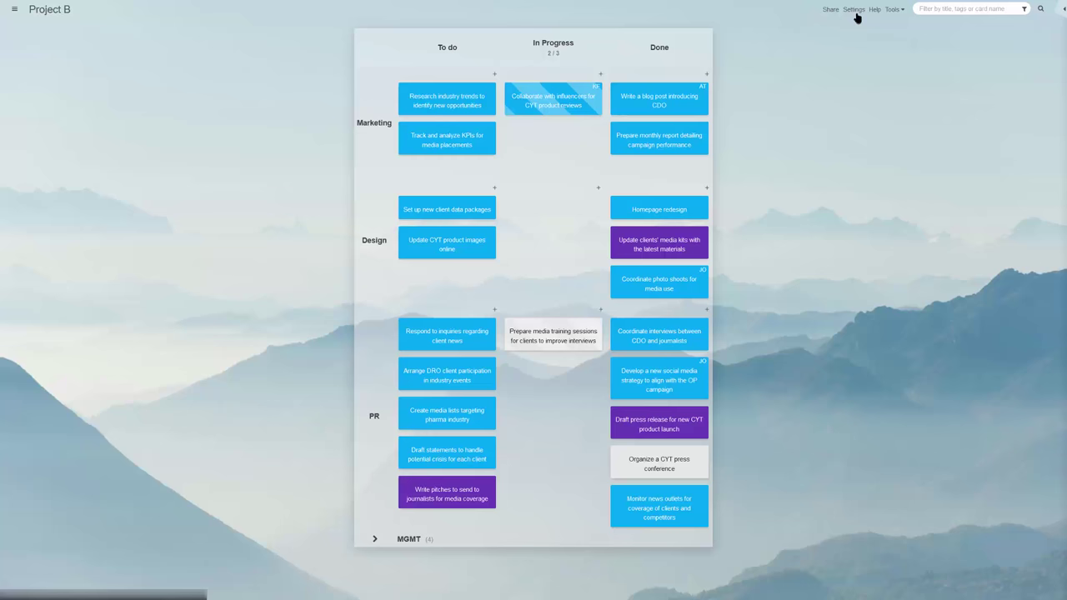
# Step: Enable Custom field 1 in the card template as a text field that allows multiple lines of text
pyautogui.click(853, 10)
pyautogui.click(210, 58)
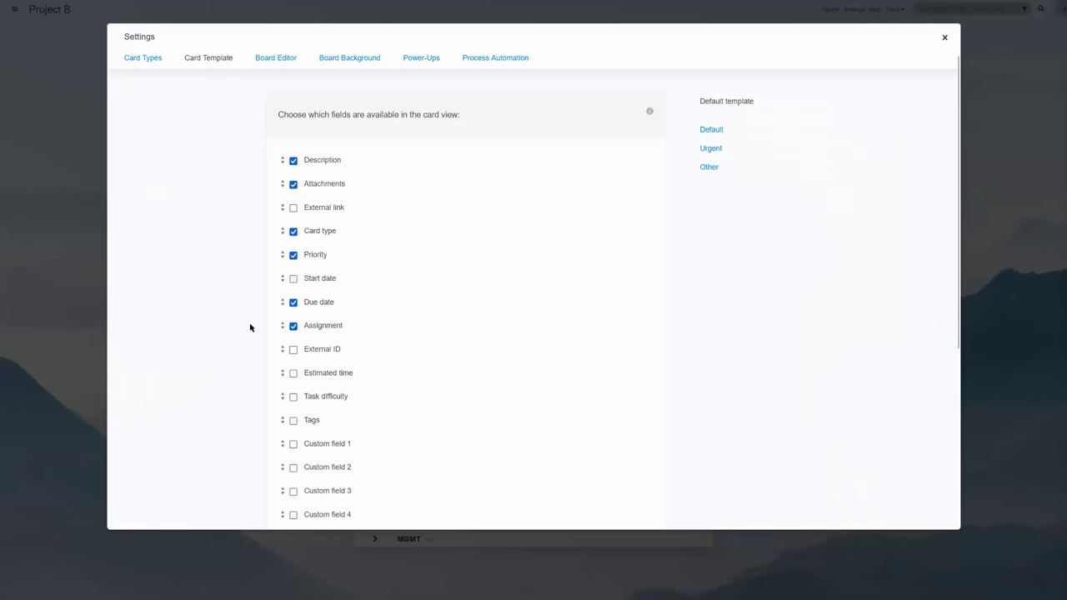
pyautogui.click(334, 284)
pyautogui.click(334, 285)
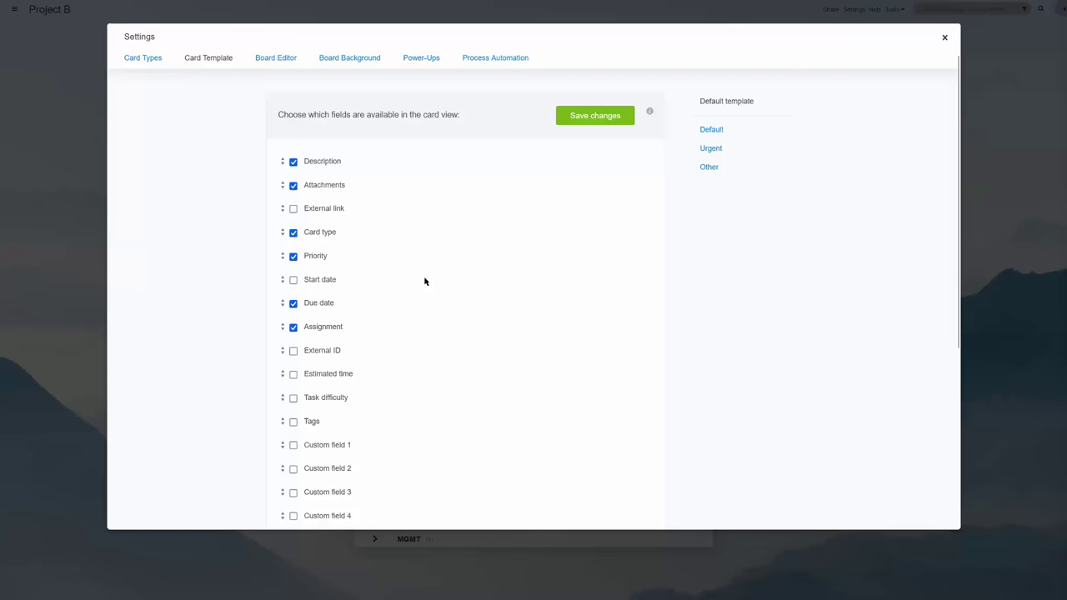
pyautogui.scroll(-1, 425, 281)
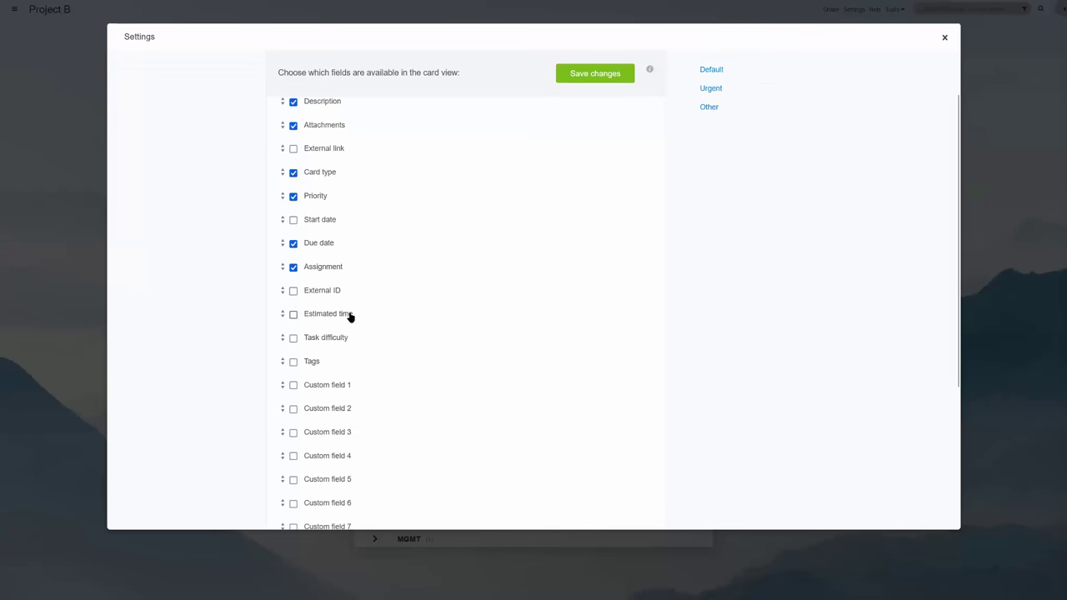
pyautogui.scroll(-2, 478, 314)
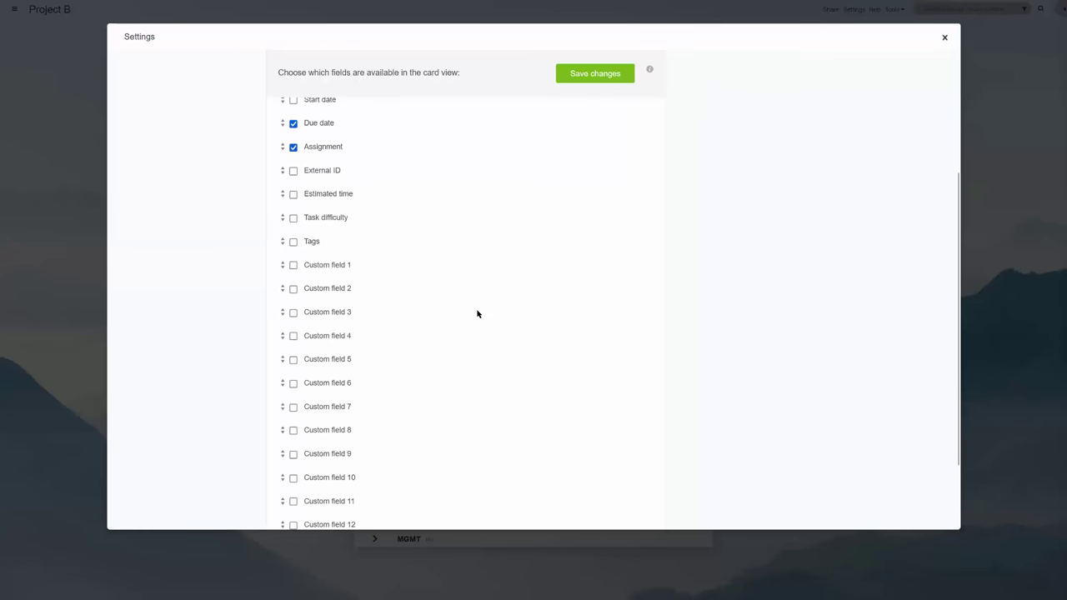
pyautogui.click(317, 265)
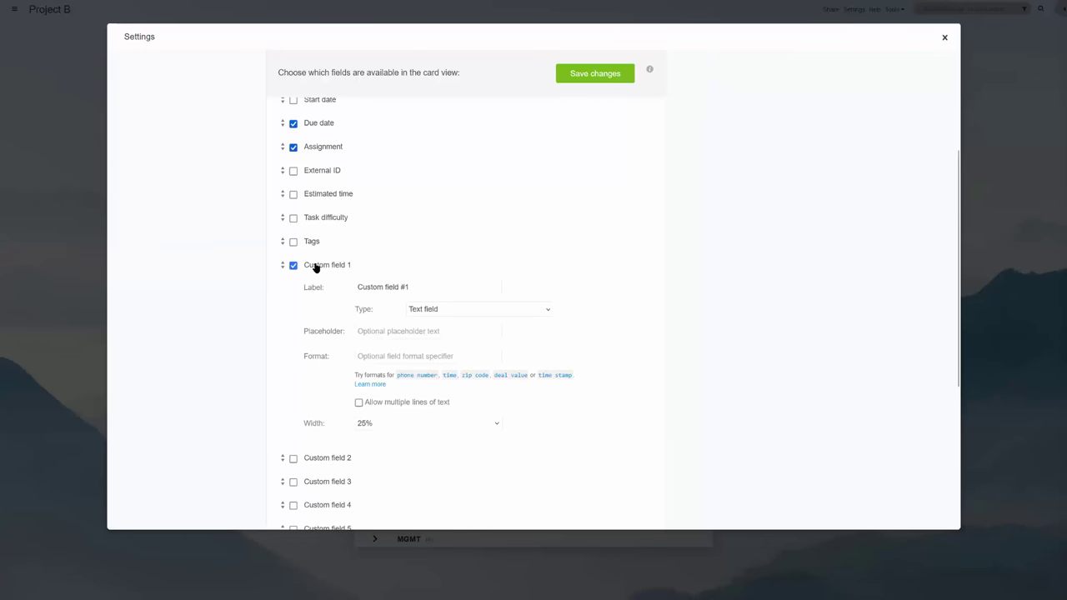
pyautogui.click(446, 310)
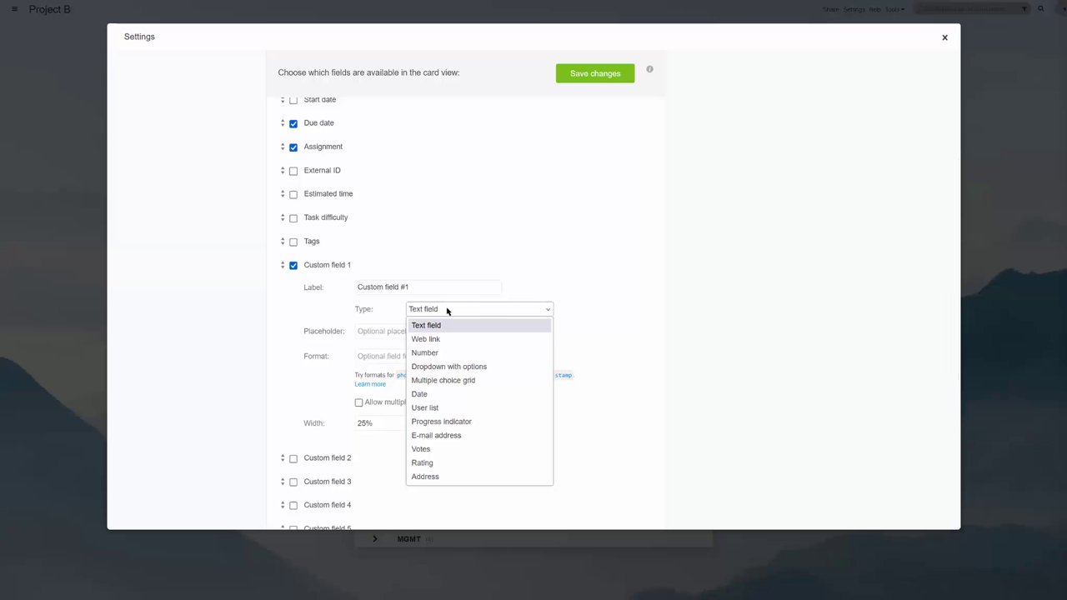
pyautogui.click(450, 324)
pyautogui.click(358, 402)
pyautogui.scroll(-1, 354, 368)
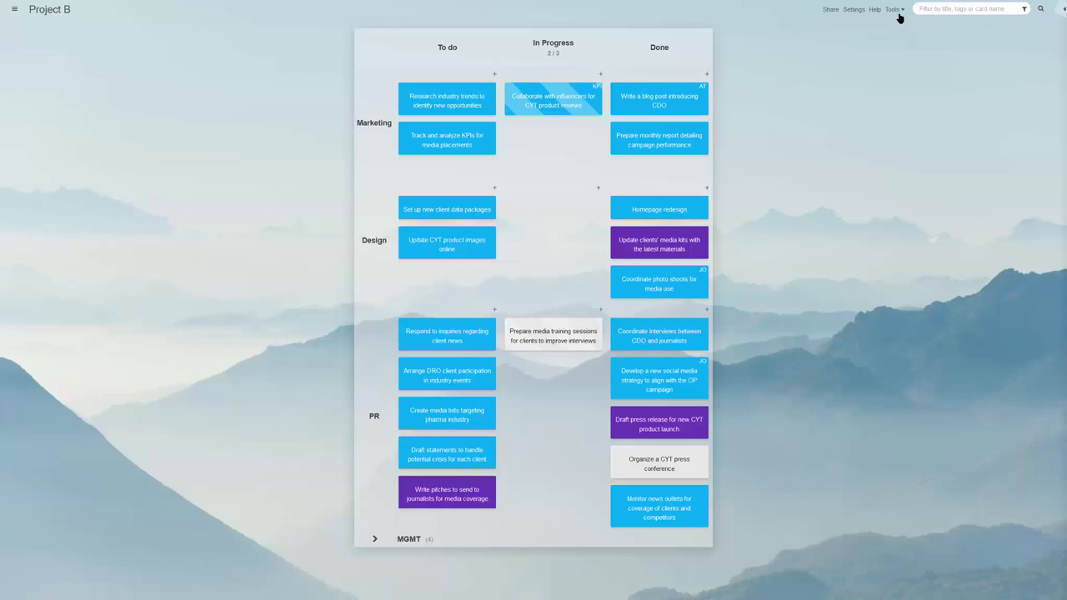
# Step: Copy the board's e-mail address for adding tasks from email and close the dialog
pyautogui.click(896, 12)
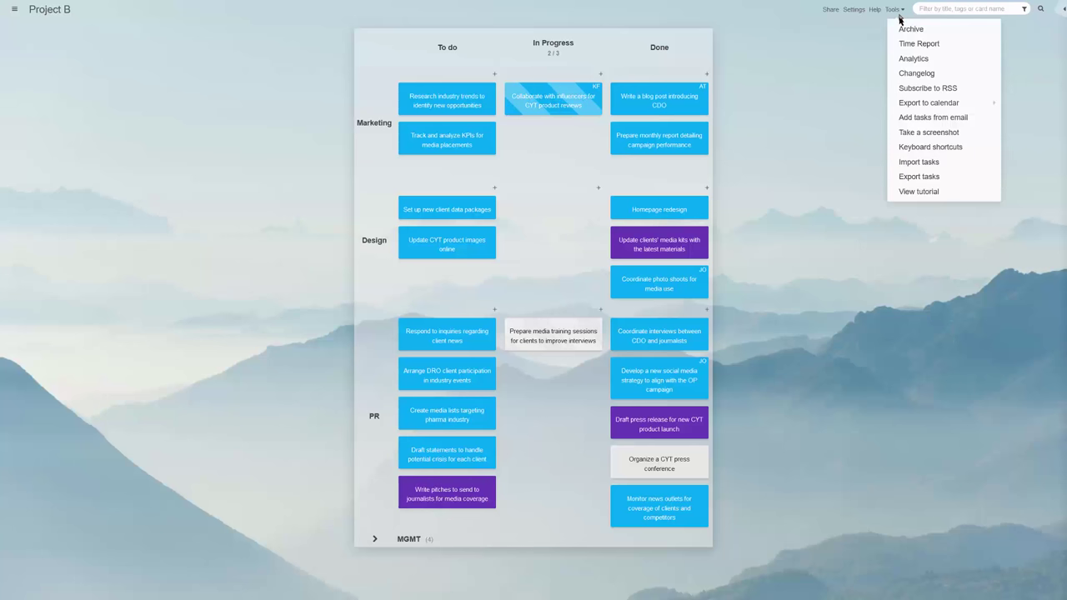
pyautogui.click(971, 119)
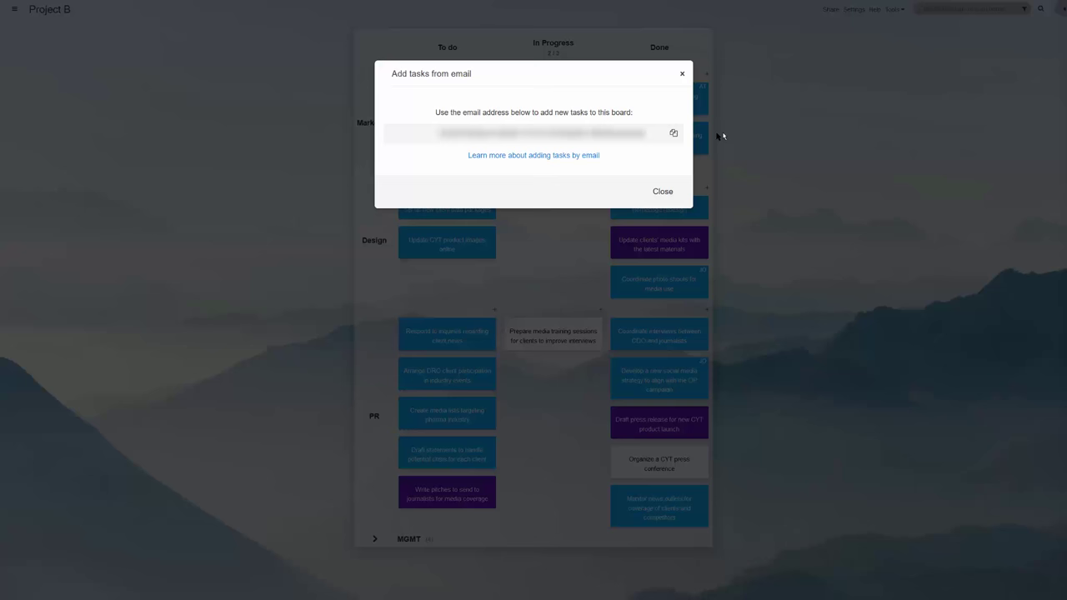
pyautogui.click(673, 135)
pyautogui.click(786, 123)
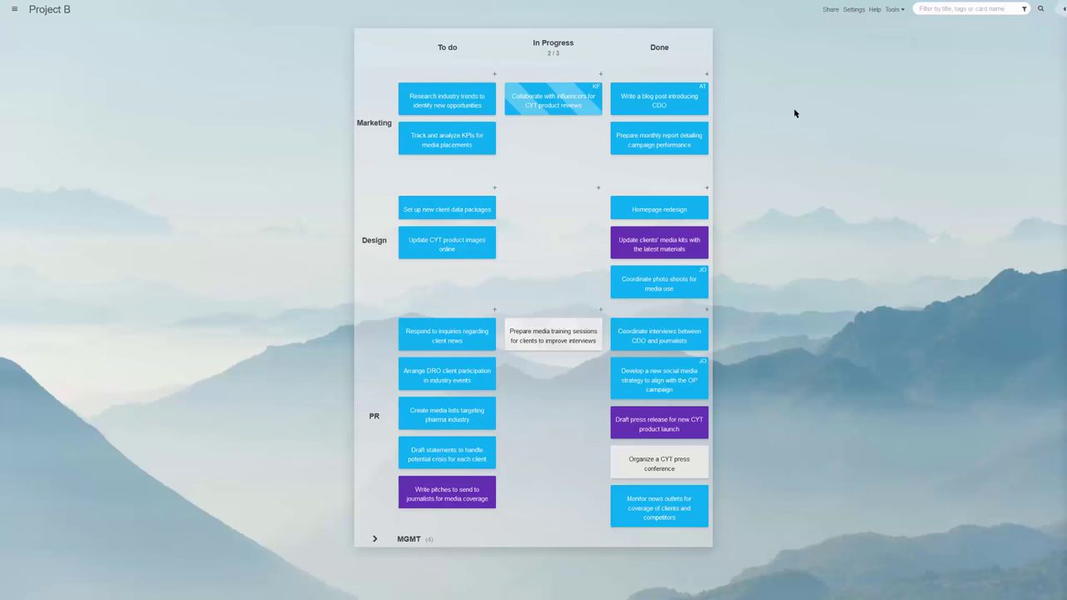
# Step: Open the task import, continue without a file, and leave it without importing anything
pyautogui.click(892, 9)
pyautogui.click(911, 165)
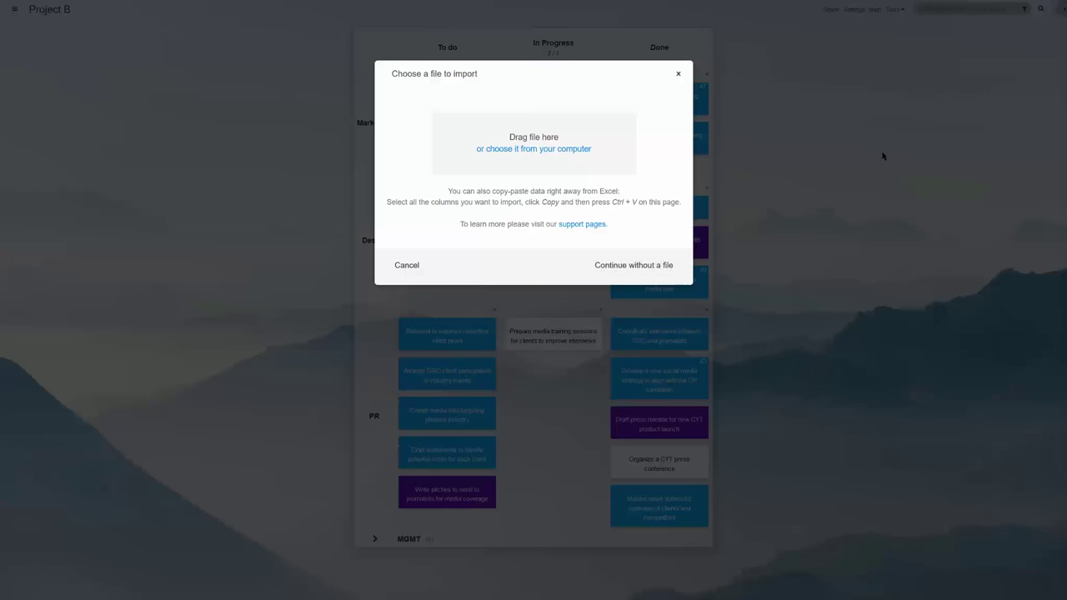
pyautogui.click(658, 264)
pyautogui.press('Escape')
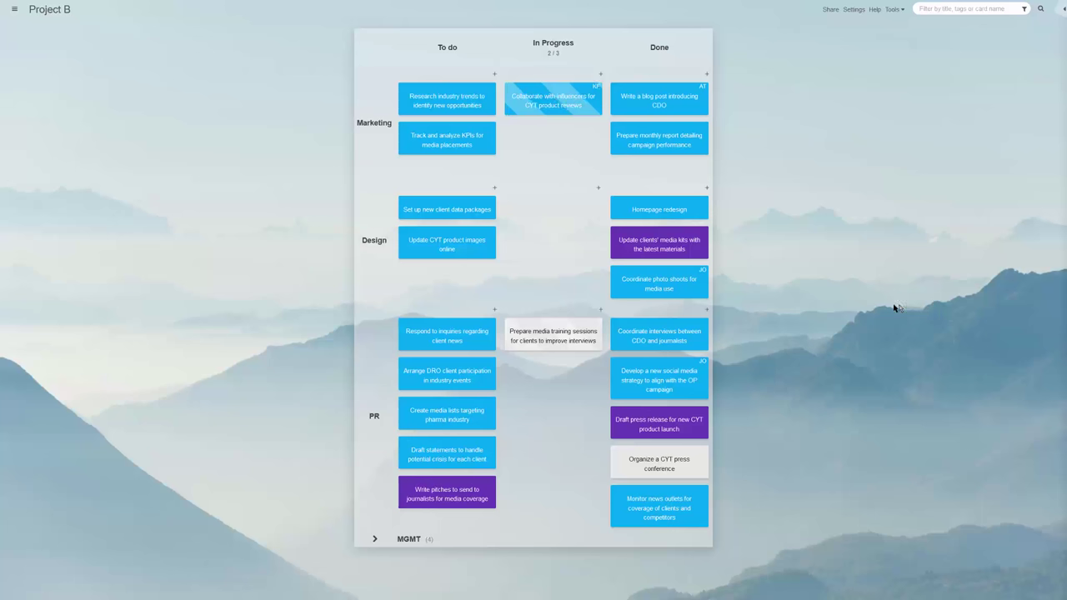
# Step: View the board's Time Report and close it
pyautogui.click(897, 14)
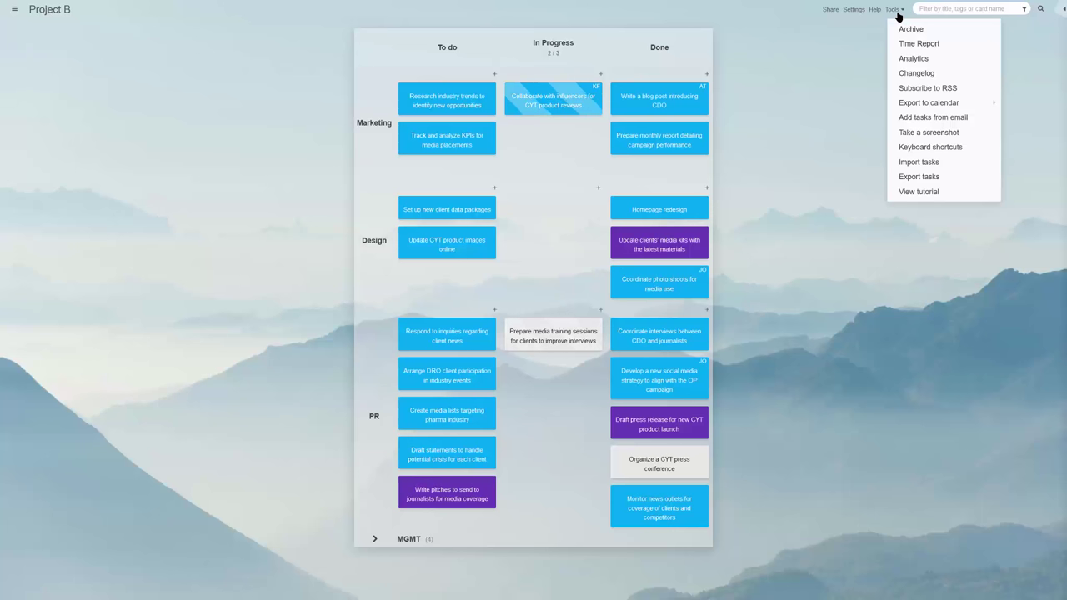
pyautogui.click(925, 43)
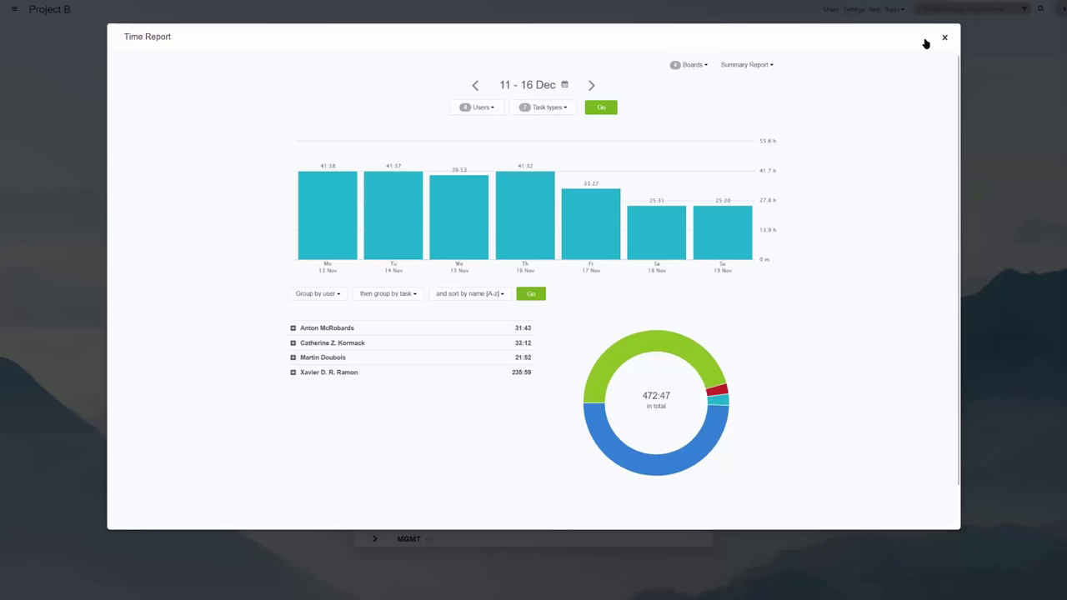
pyautogui.click(944, 38)
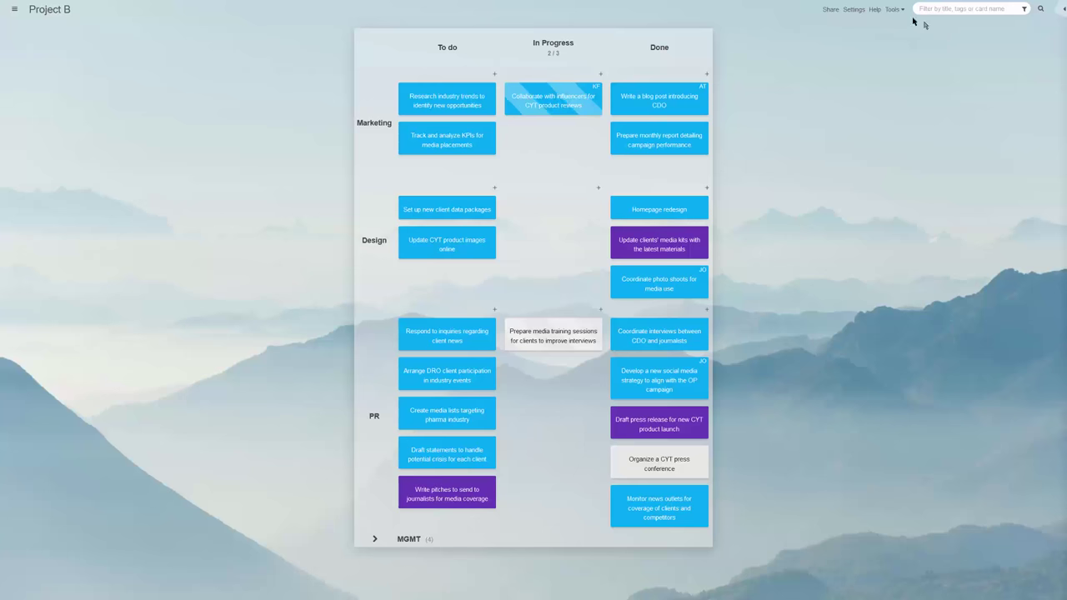
# Step: View the board's analytics: the breakdown chart, the cumulative flow diagram, and the lead and cycle time
pyautogui.click(892, 9)
pyautogui.click(920, 64)
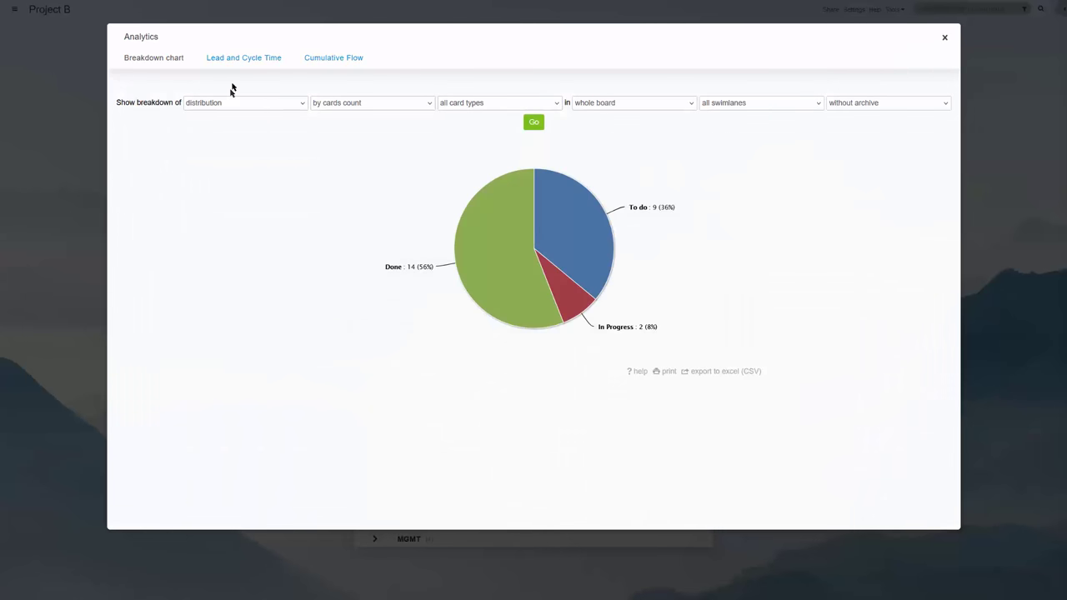
pyautogui.click(333, 58)
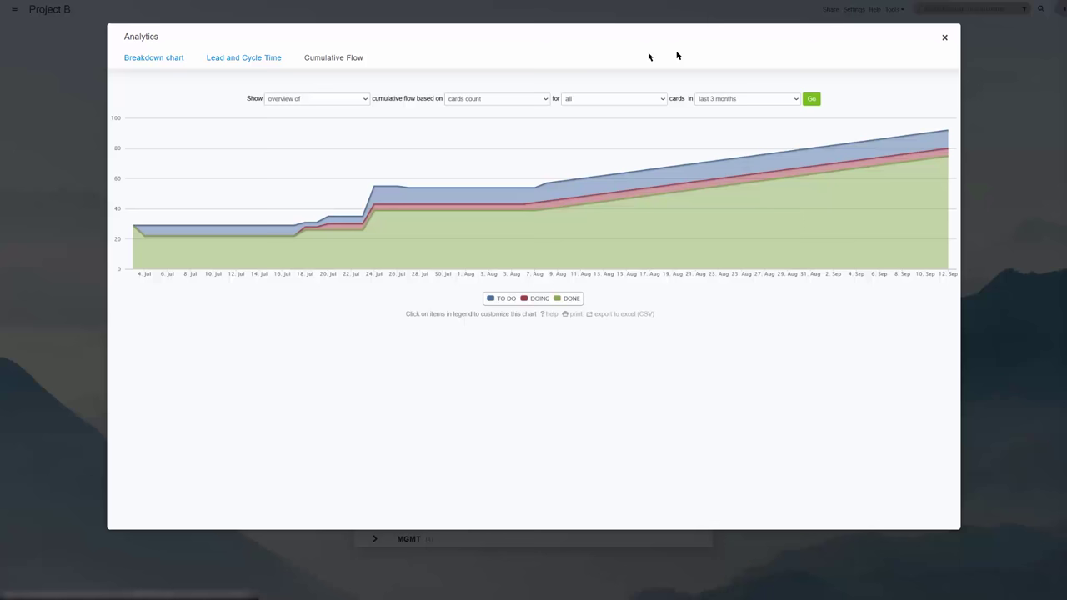
pyautogui.click(249, 60)
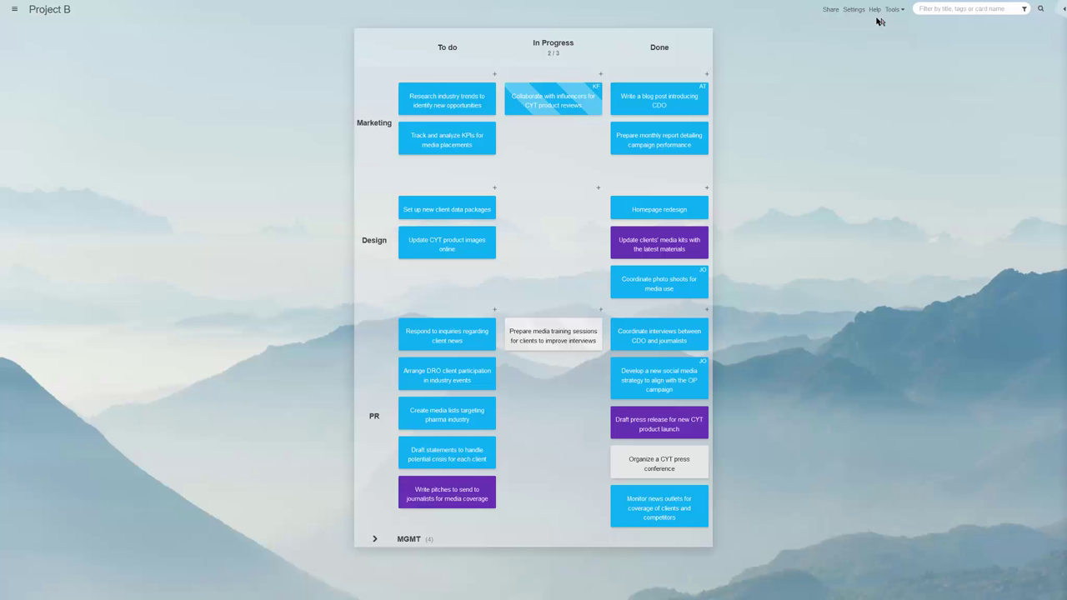
# Step: Browse the whole list of Power-Ups available in the board settings
pyautogui.click(854, 9)
pyautogui.click(421, 58)
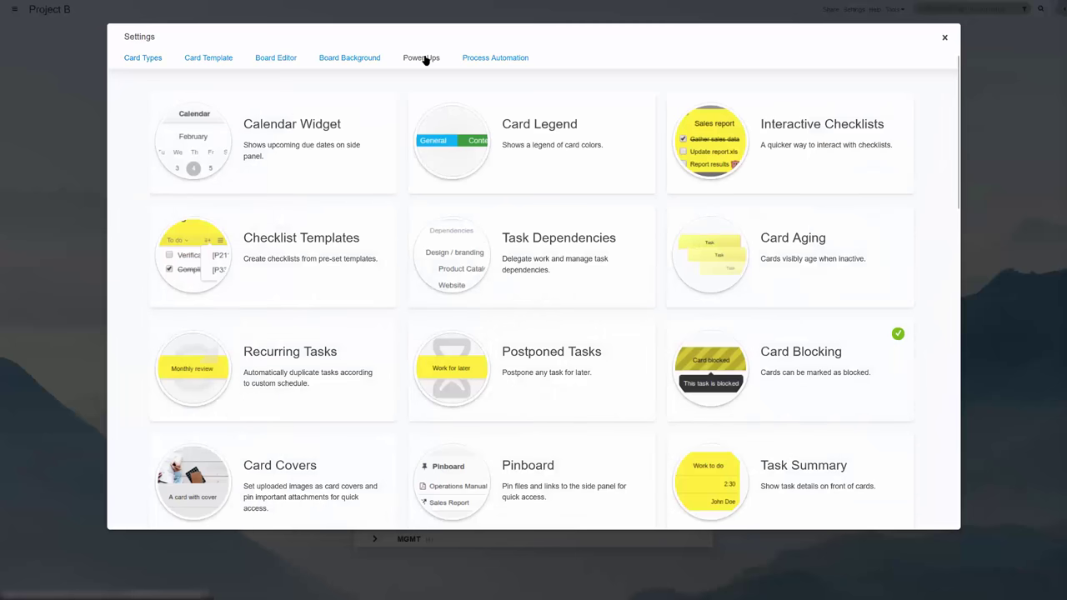
pyautogui.scroll(-1, 963, 180)
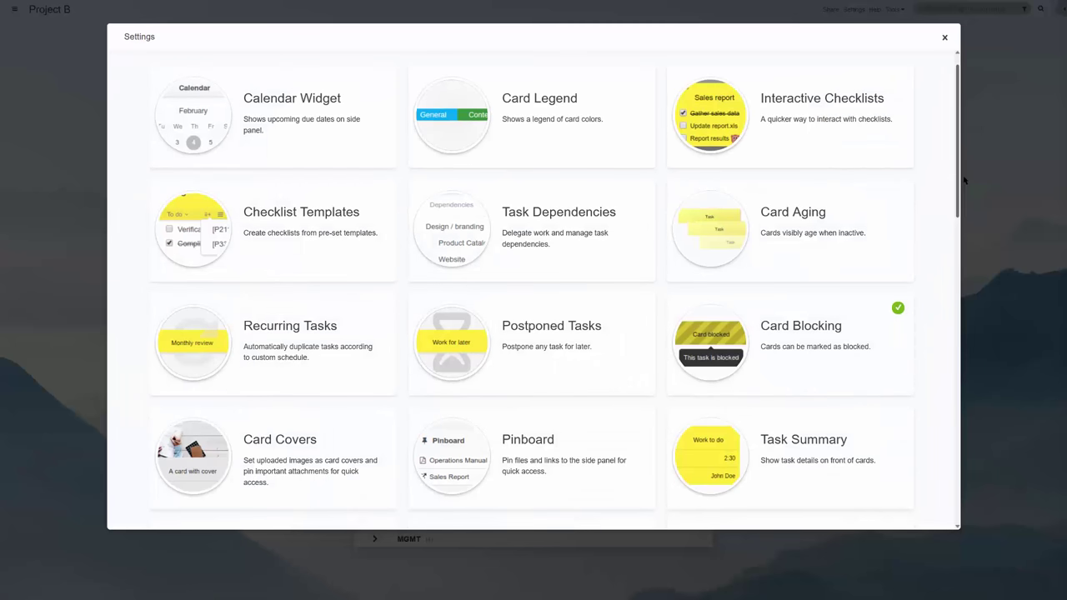
pyautogui.moveTo(963, 180); pyautogui.dragTo(969, 501)
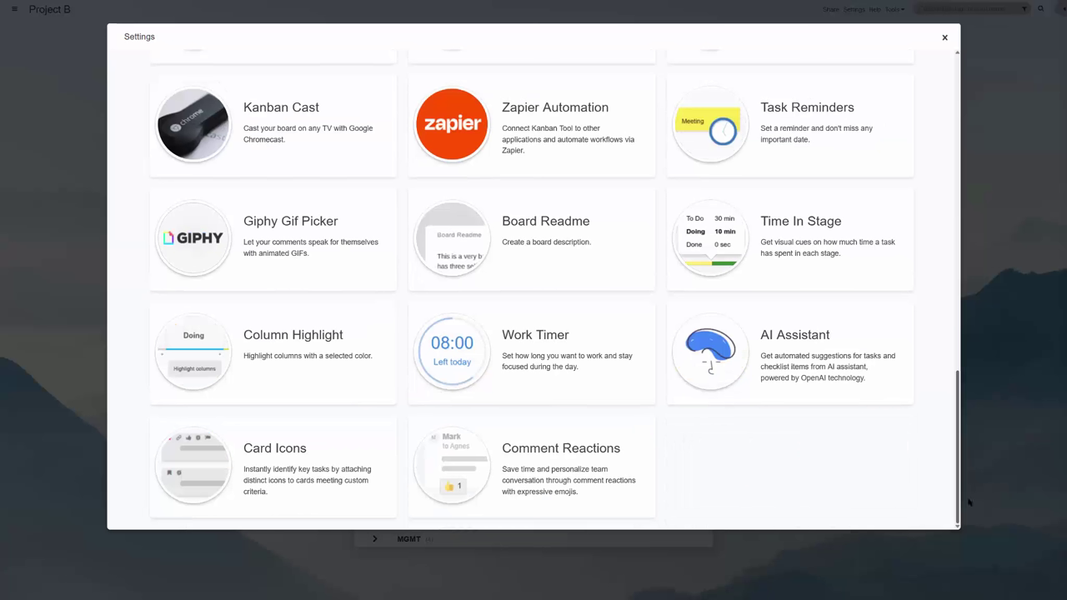
# Step: Make the Update CYT product images online card recur weekly on Tuesday at 10:00 and save the schedule
pyautogui.rightClick(407, 327)
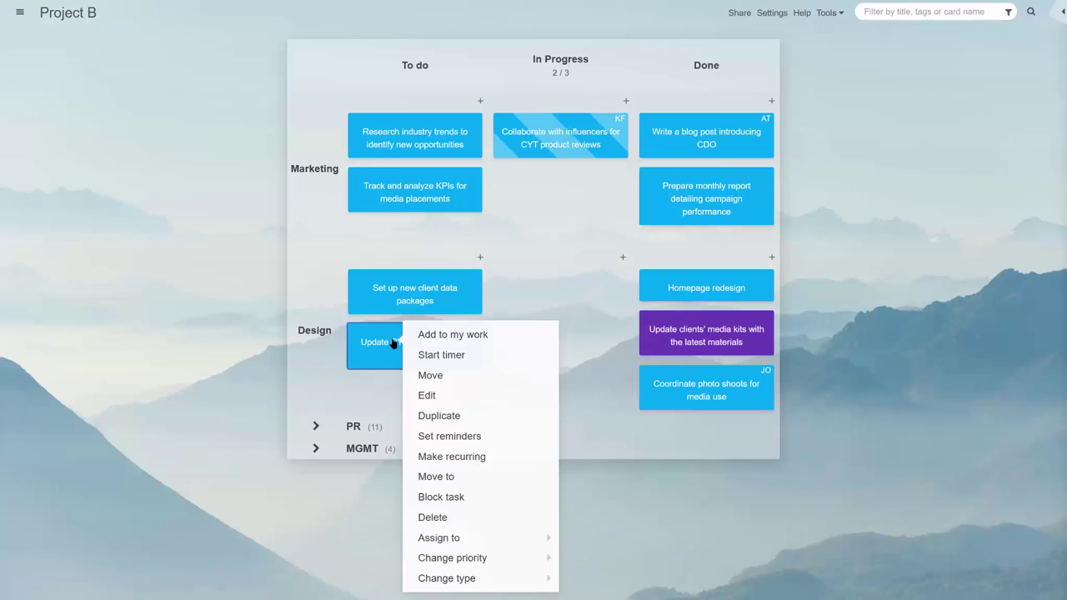
pyautogui.click(489, 455)
pyautogui.click(470, 421)
pyautogui.click(467, 459)
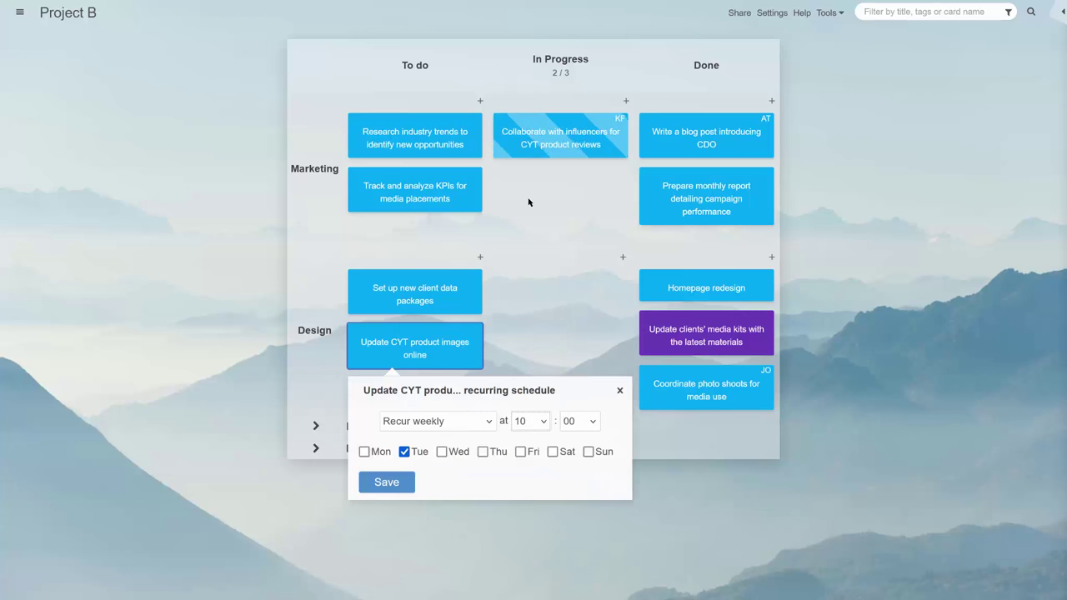
pyautogui.click(391, 484)
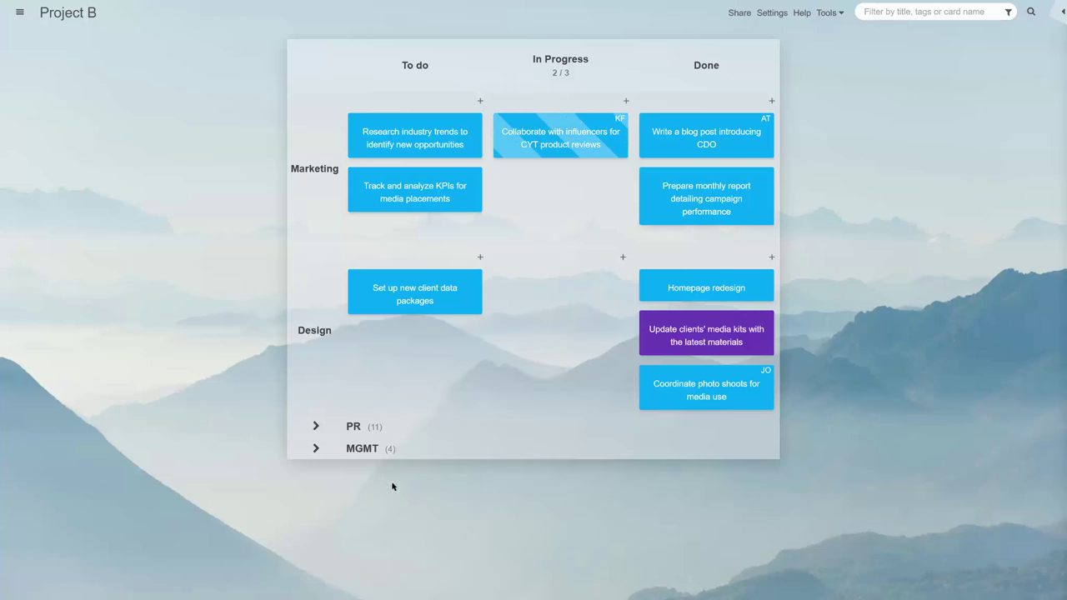
# Step: Set a due date on the Track and analyze KPIs for media placements card
pyautogui.click(727, 292)
pyautogui.click(305, 175)
pyautogui.click(228, 189)
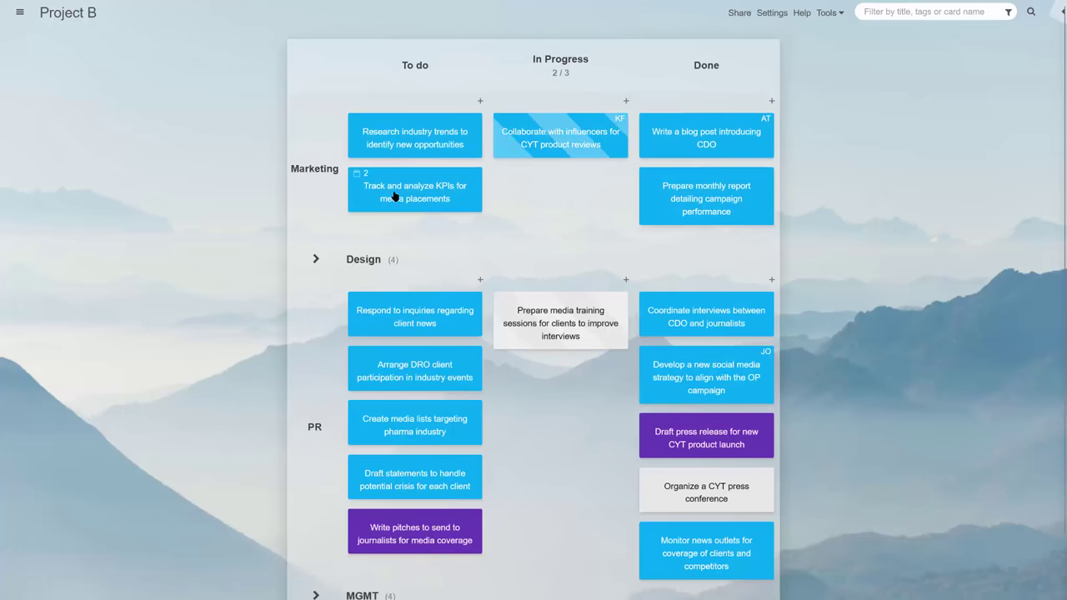
# Step: Add an email reminder to the Track and analyze KPIs for media placements card on its due date at 10:45, sent to a colleague
pyautogui.rightClick(395, 200)
pyautogui.click(462, 312)
pyautogui.click(571, 422)
pyautogui.click(495, 314)
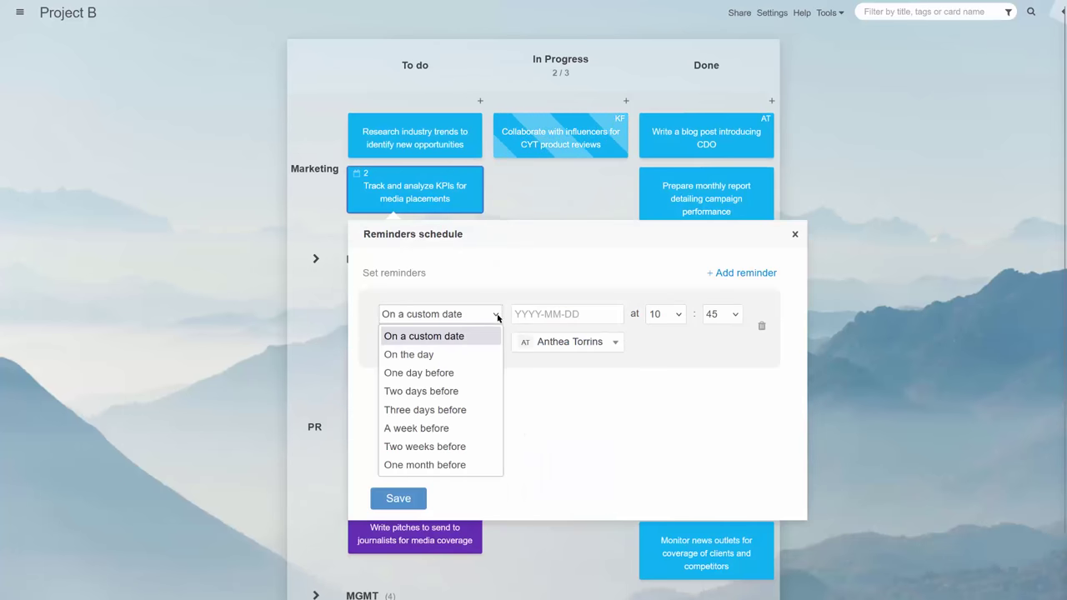
pyautogui.click(484, 355)
pyautogui.click(615, 343)
pyautogui.scroll(-3, 614, 433)
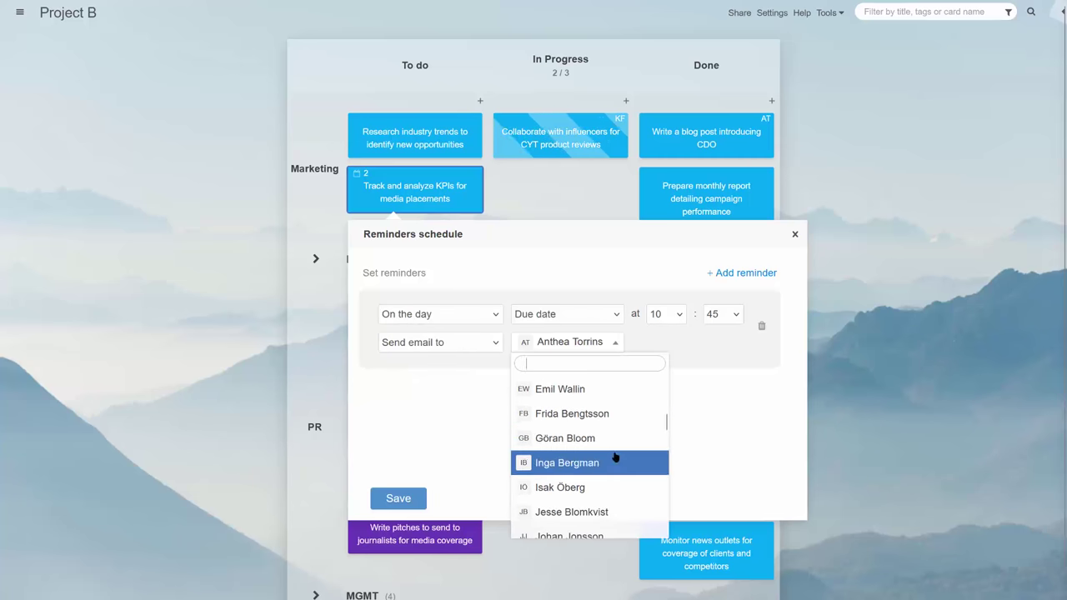
pyautogui.click(614, 442)
pyautogui.click(415, 498)
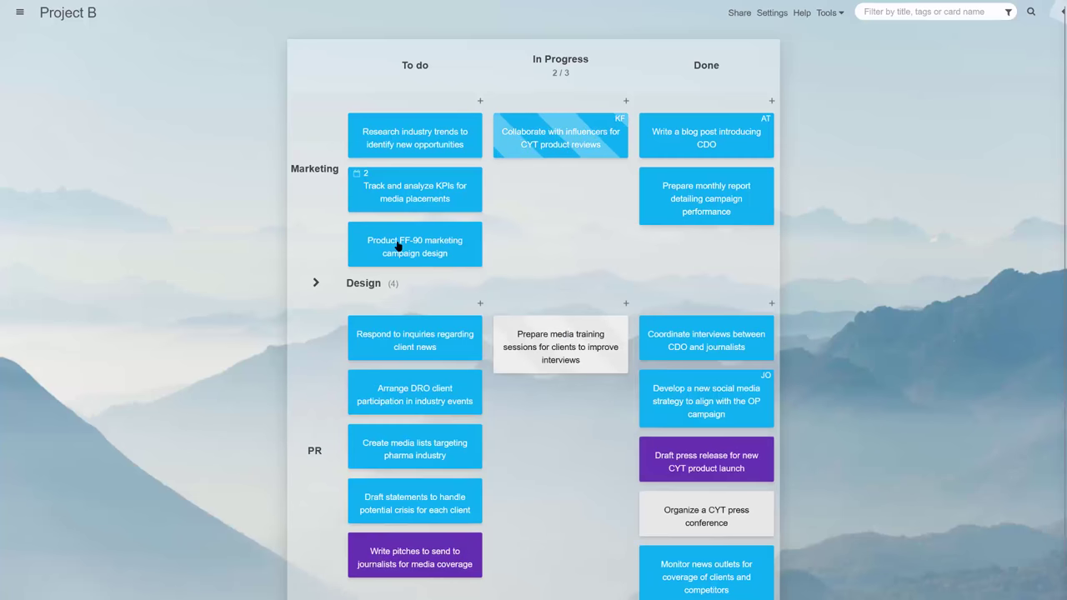
# Step: Add the New Campaign checklist template to the Product FF-90 marketing campaign design card
pyautogui.click(397, 244)
pyautogui.click(655, 79)
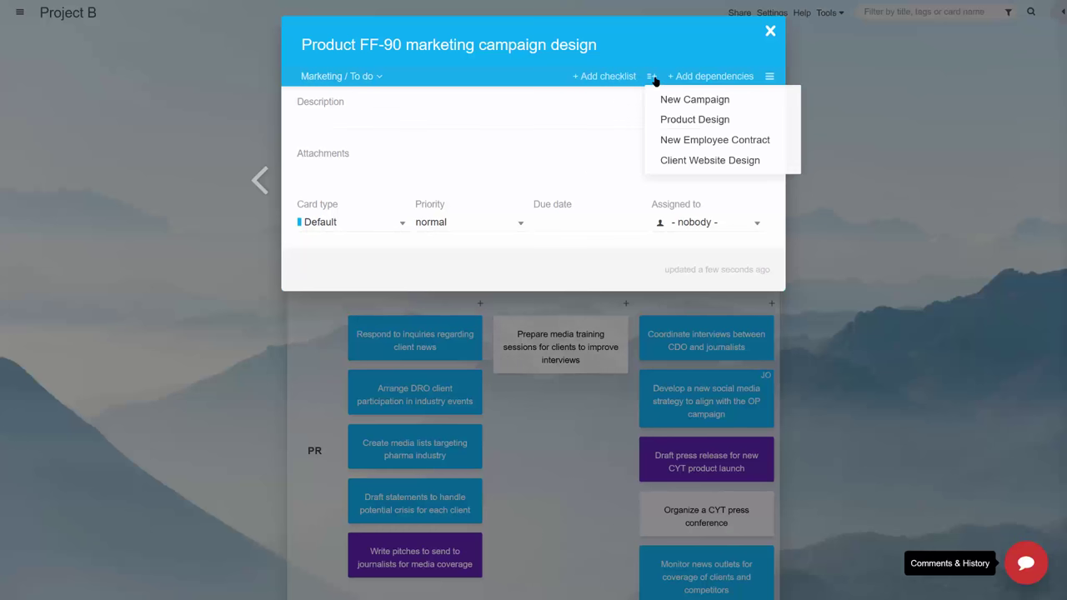
pyautogui.click(721, 99)
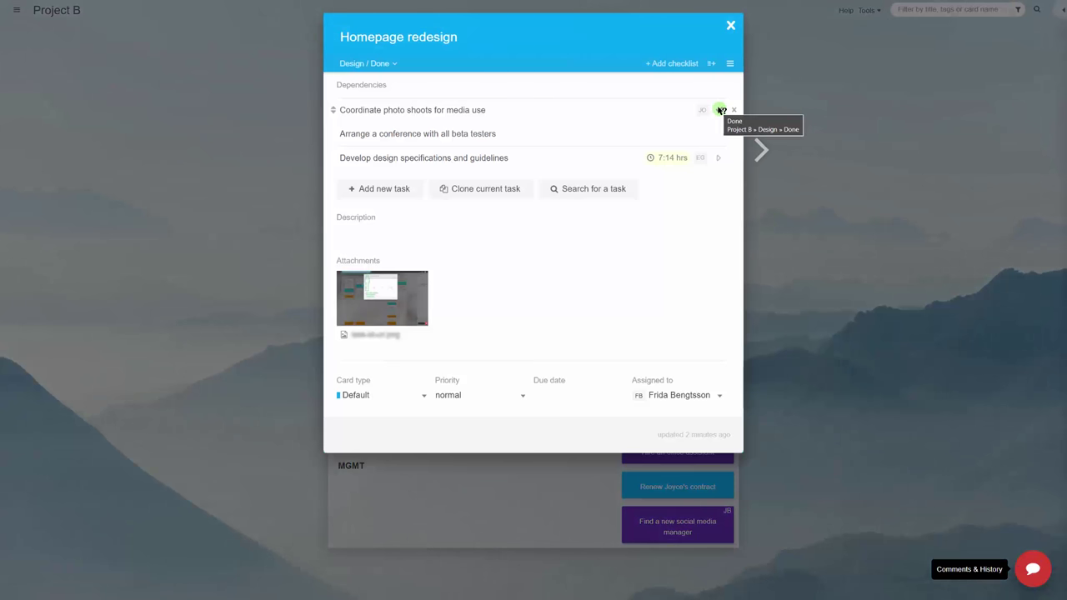
# Step: View the Develop design specifications and guidelines dependency of the Homepage redesign card, return to the parent card and close it
pyautogui.click(500, 158)
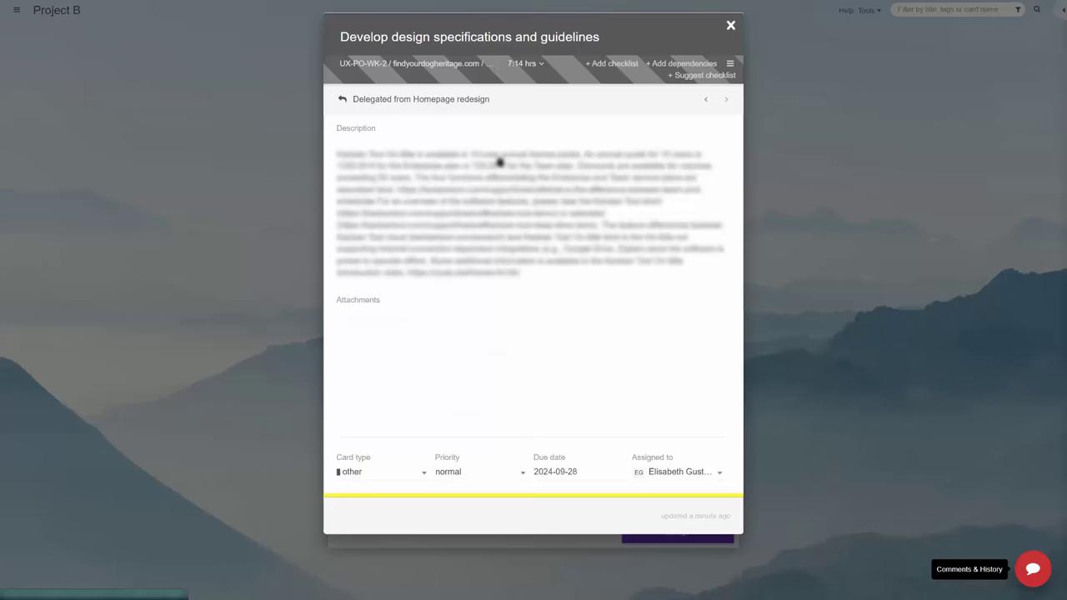
pyautogui.click(342, 100)
pyautogui.click(851, 241)
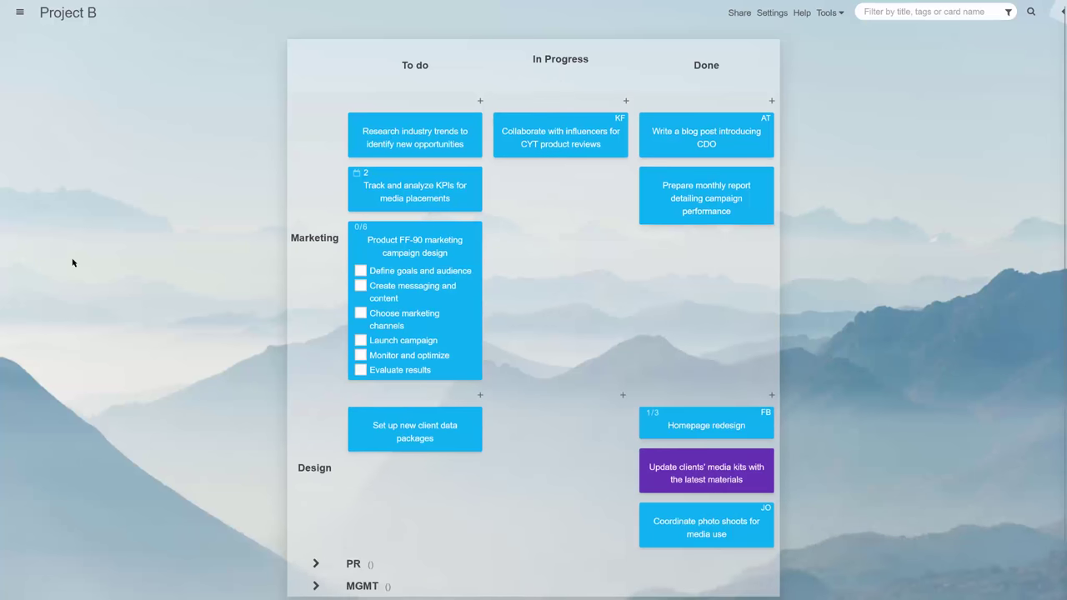
# Step: Move the Product FF-90 marketing campaign design card to In Progress and check off its first three checklist items
pyautogui.moveTo(405, 296); pyautogui.dragTo(567, 236)
pyautogui.click(506, 217)
pyautogui.click(506, 231)
pyautogui.click(506, 259)
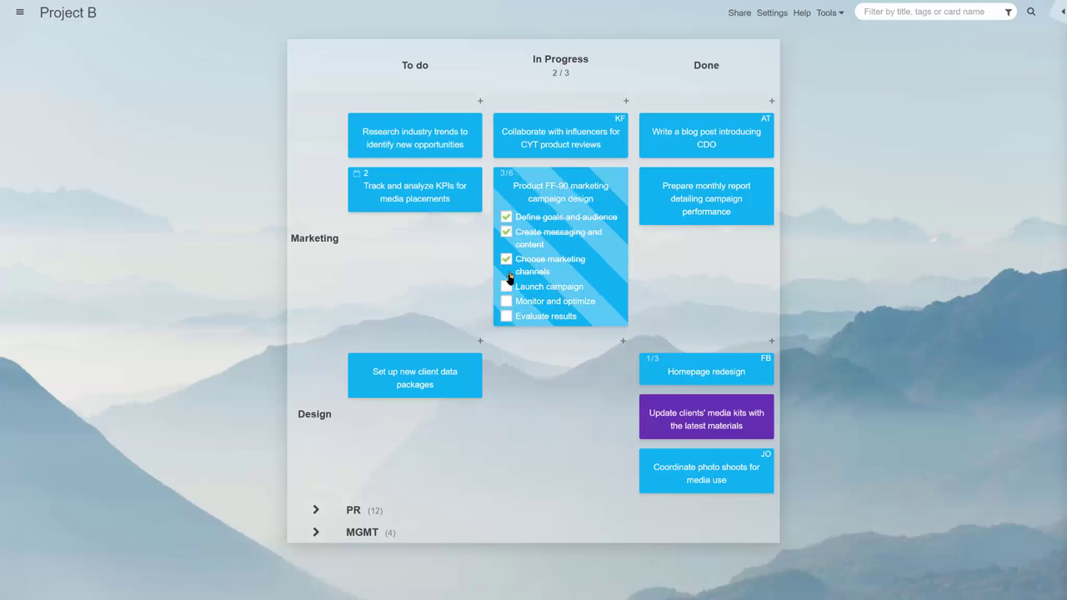
# Step: Move the Product FF-90 marketing campaign design card to Done in the Marketing swimlane
pyautogui.moveTo(517, 308); pyautogui.dragTo(757, 275)
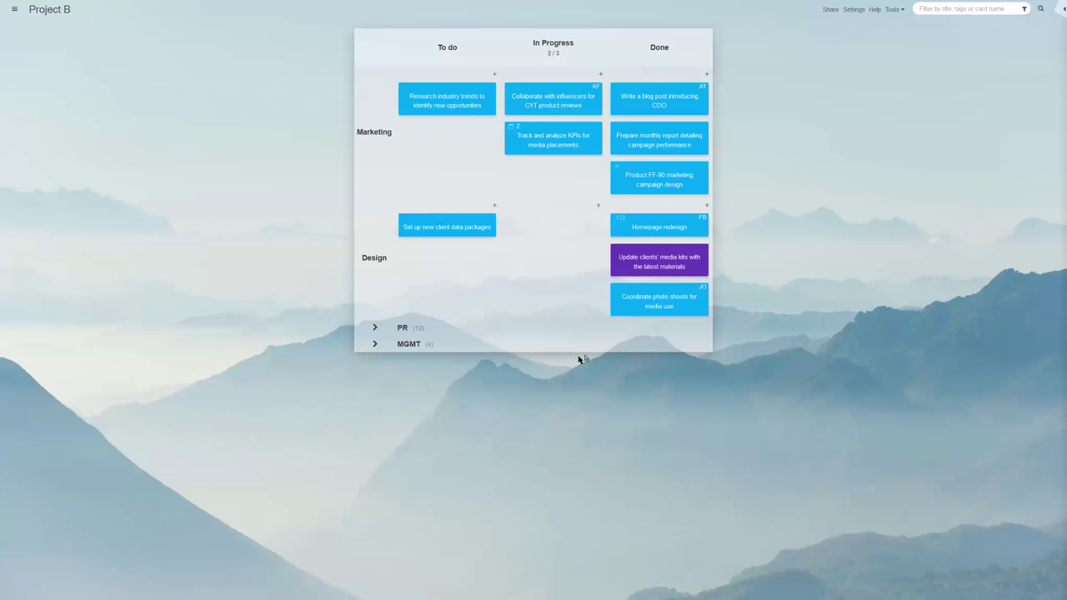
pyautogui.click(561, 332)
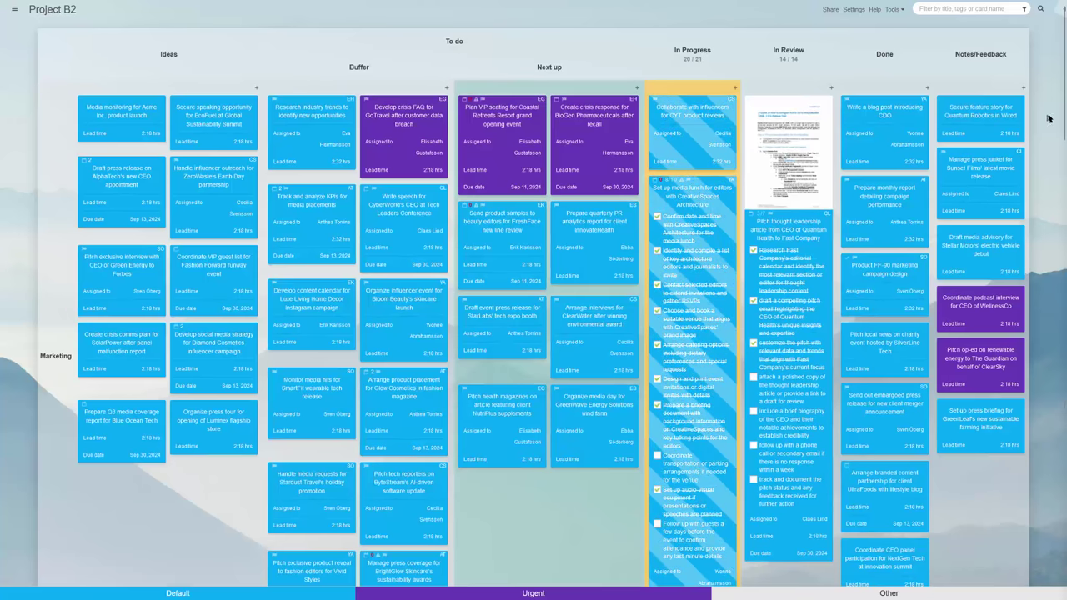
# Step: Look through the swimlanes and cards of the Project B2 board
pyautogui.scroll(-10, 1049, 119)
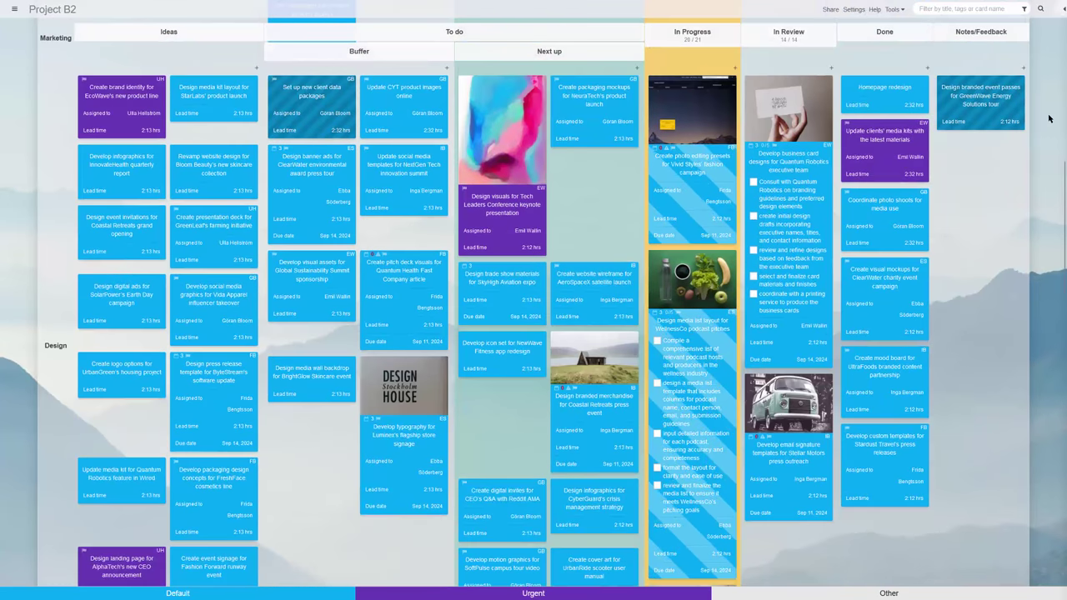
pyautogui.scroll(-2, 1048, 118)
pyautogui.scroll(-8, 1048, 118)
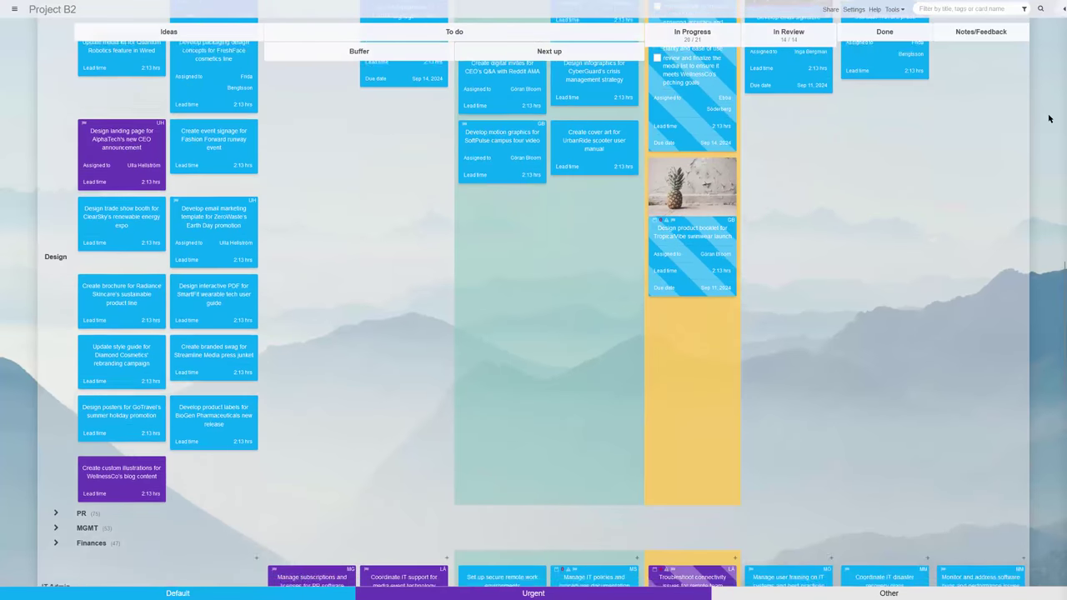
pyautogui.scroll(-8, 1048, 119)
pyautogui.scroll(-6, 290, 426)
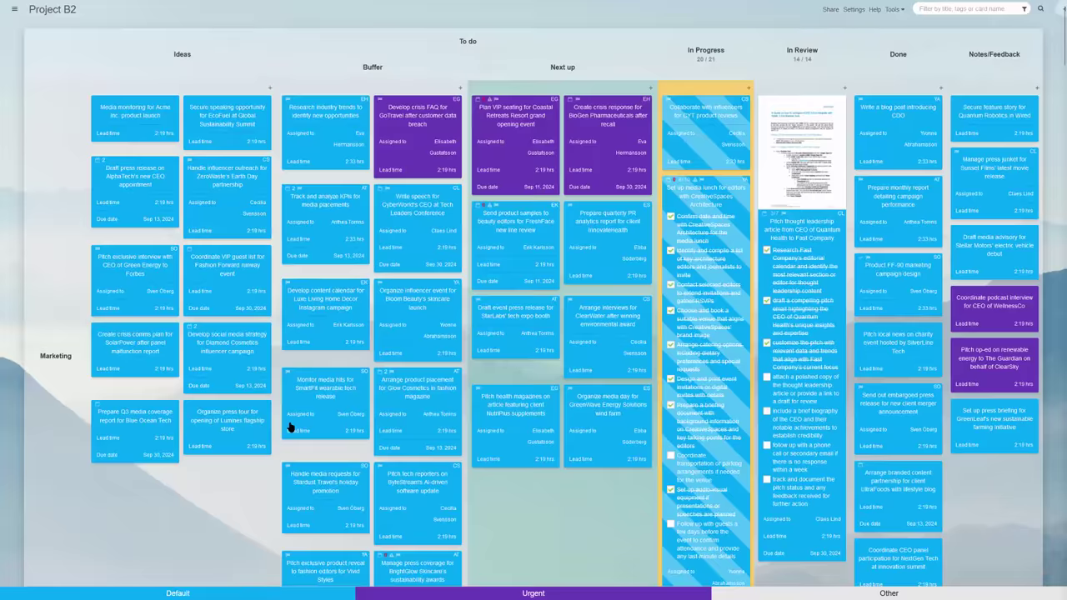
# Step: Collapse the PR, MGMT, Finances and IT Admin swimlanes on the Project B2 board
pyautogui.scroll(-5, 290, 426)
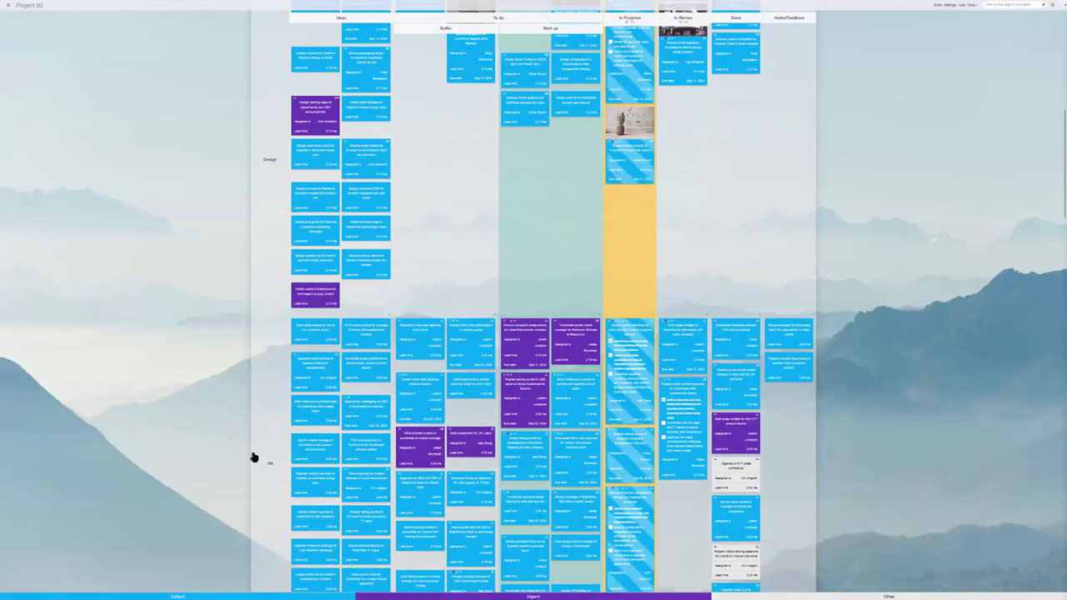
pyautogui.scroll(-1, 262, 455)
pyautogui.click(269, 447)
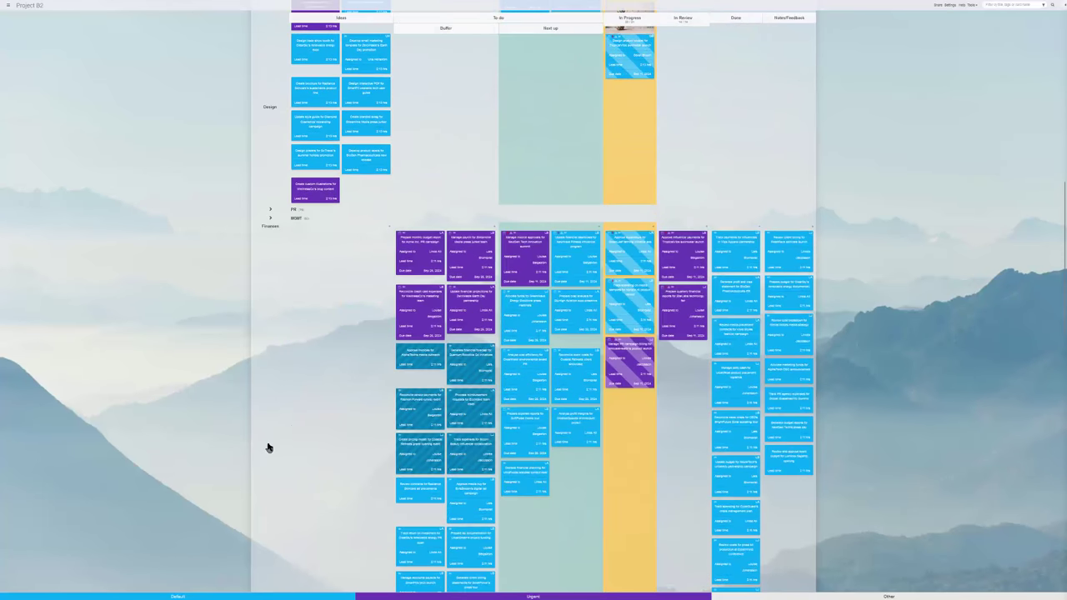
pyautogui.click(268, 447)
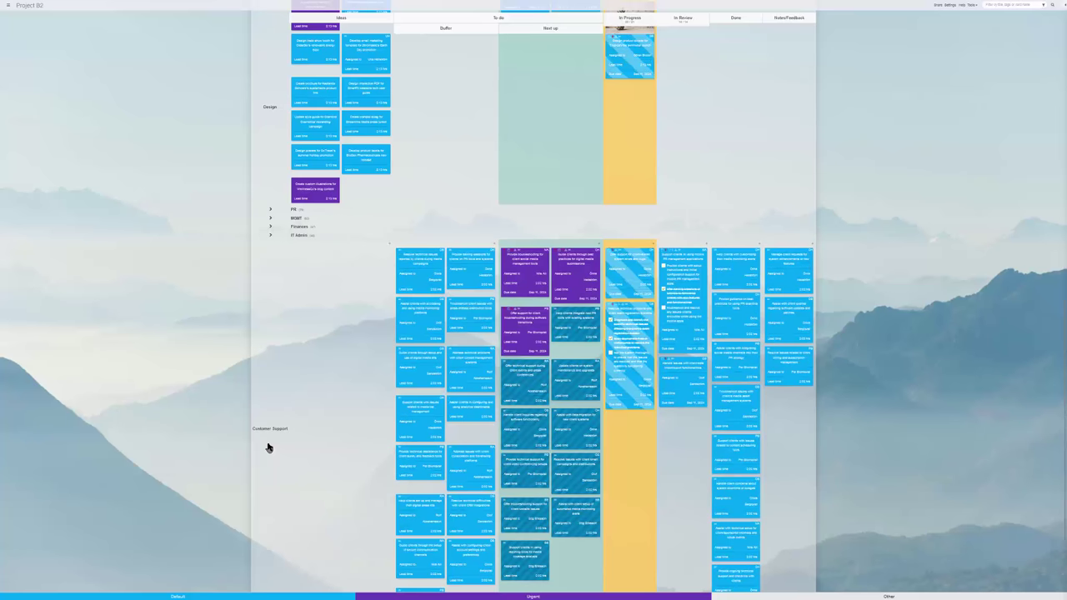
pyautogui.click(268, 448)
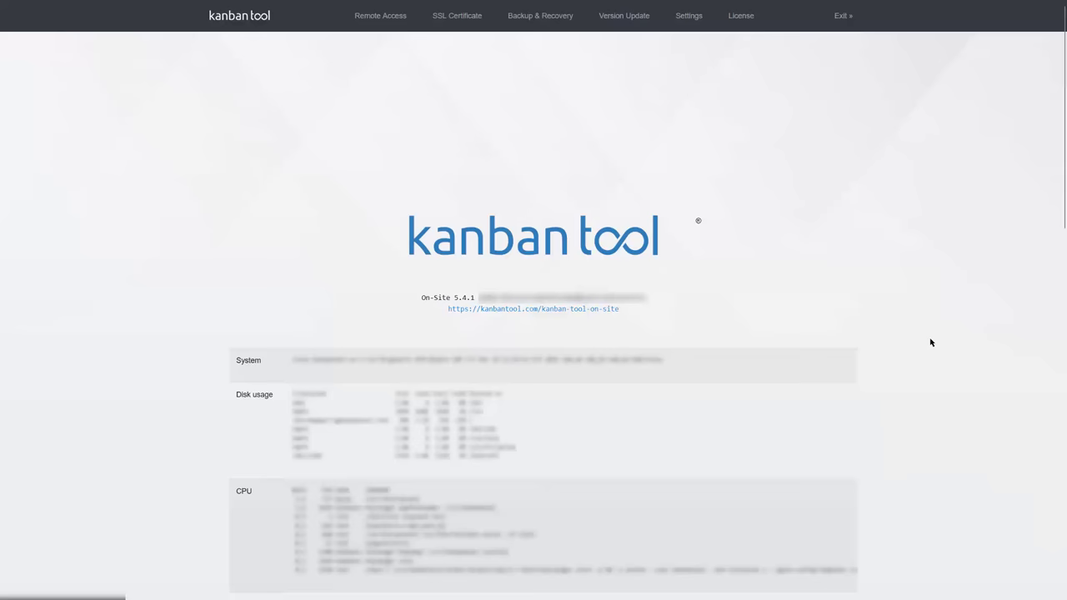
# Step: View the Backup & Recovery and Settings pages of the Kanban Tool On-Site administration console
pyautogui.click(543, 16)
pyautogui.click(686, 16)
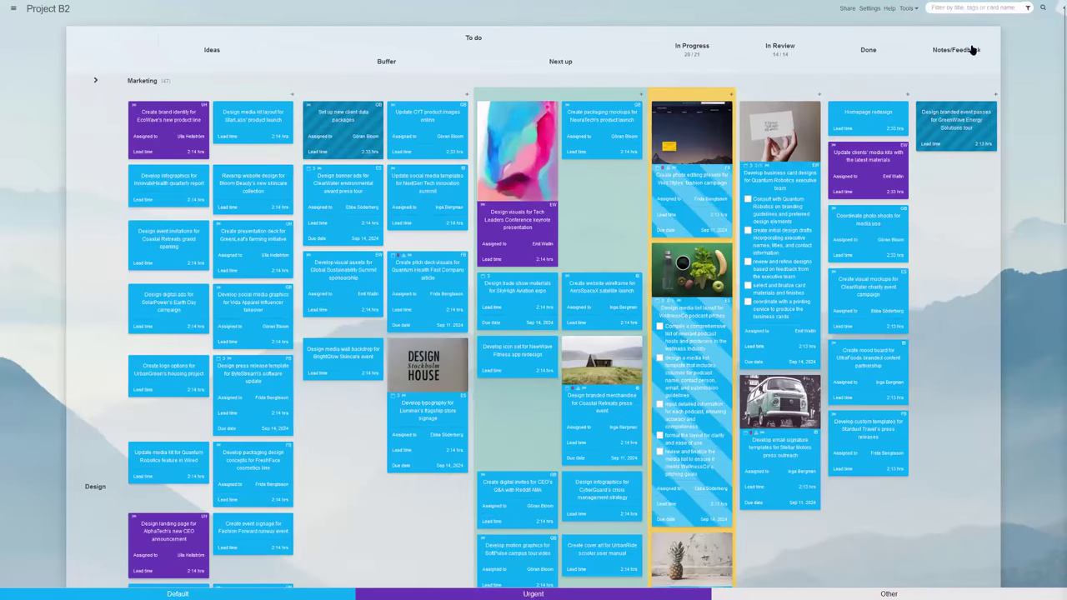
# Step: Collapse the Notes/Feedback and Ideas columns on the Project B2 board, and expand Notes/Feedback again
pyautogui.click(971, 50)
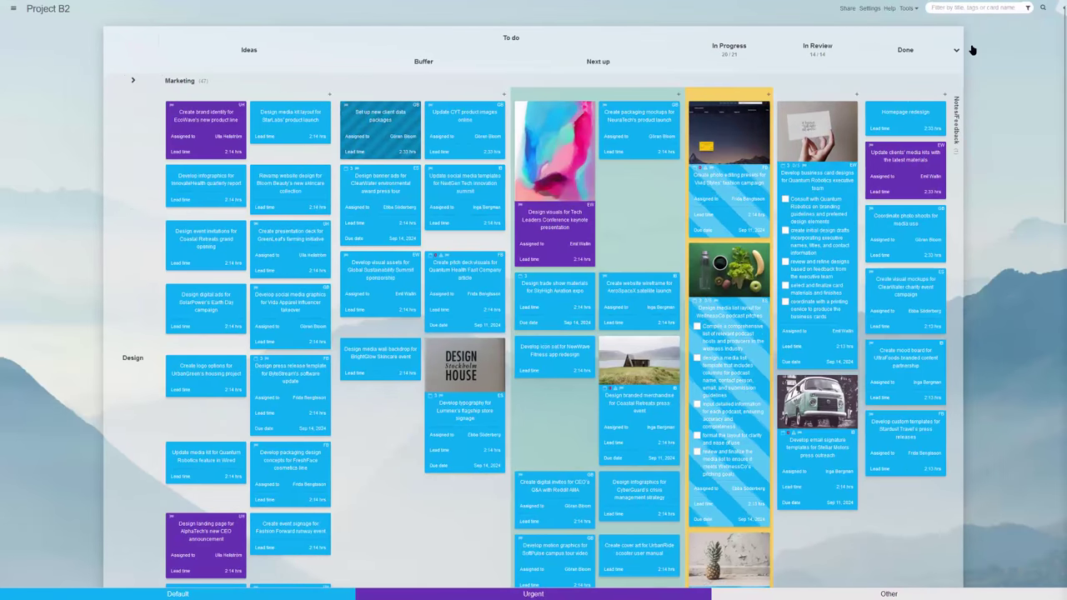
pyautogui.click(250, 48)
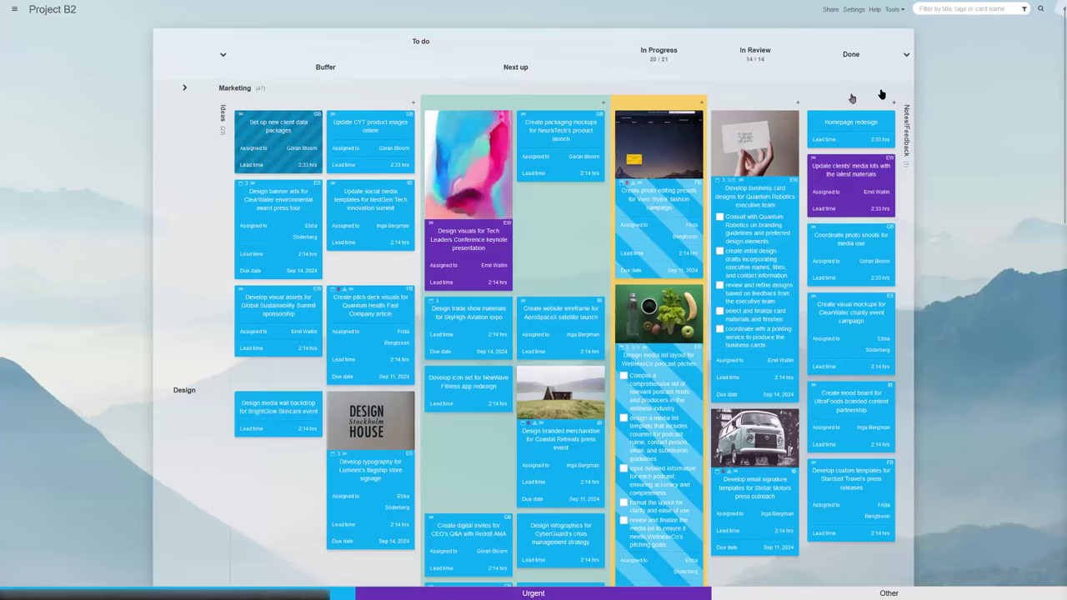
pyautogui.click(882, 94)
# Step: View the My work, calendar, recurring and postponed task overview, and look over the available board filters
pyautogui.click(1056, 12)
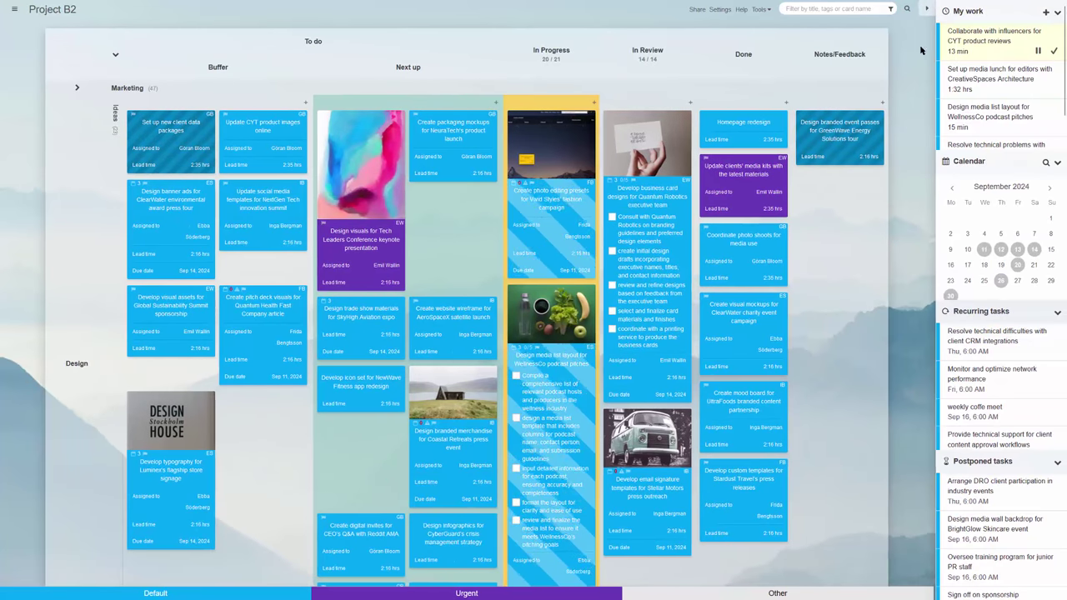
pyautogui.click(924, 11)
pyautogui.click(1015, 8)
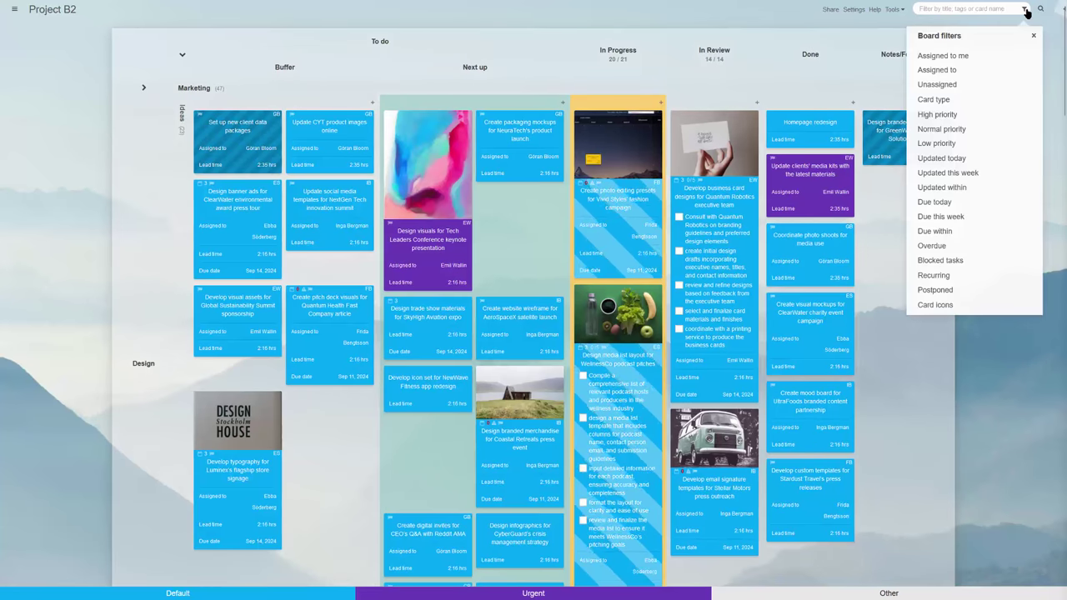
pyautogui.click(1029, 221)
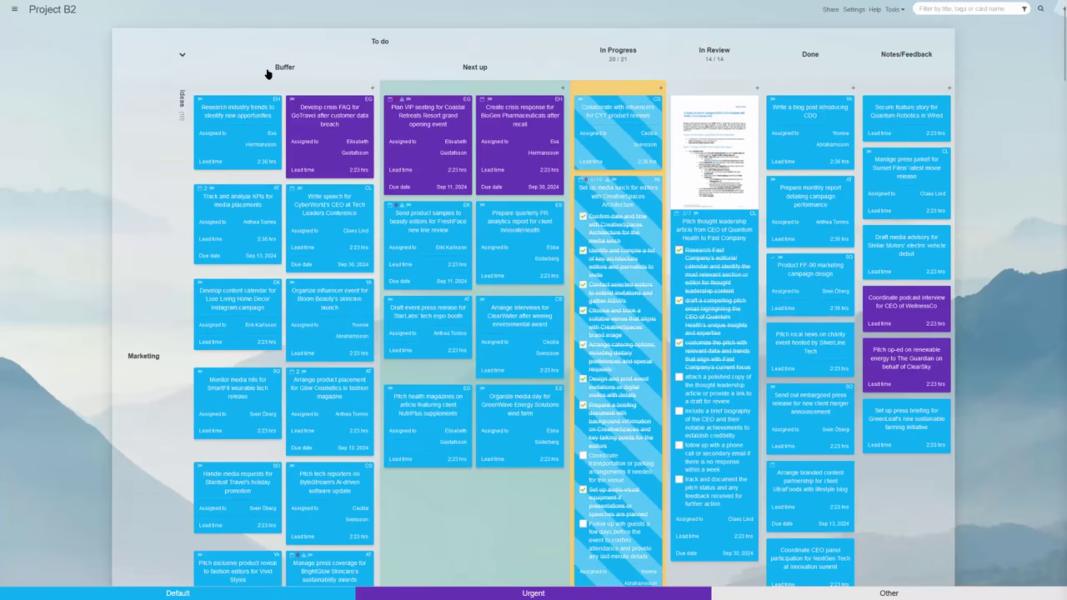
# Step: Collapse the Buffer, In Review, Done and Notes/Feedback columns
pyautogui.click(269, 72)
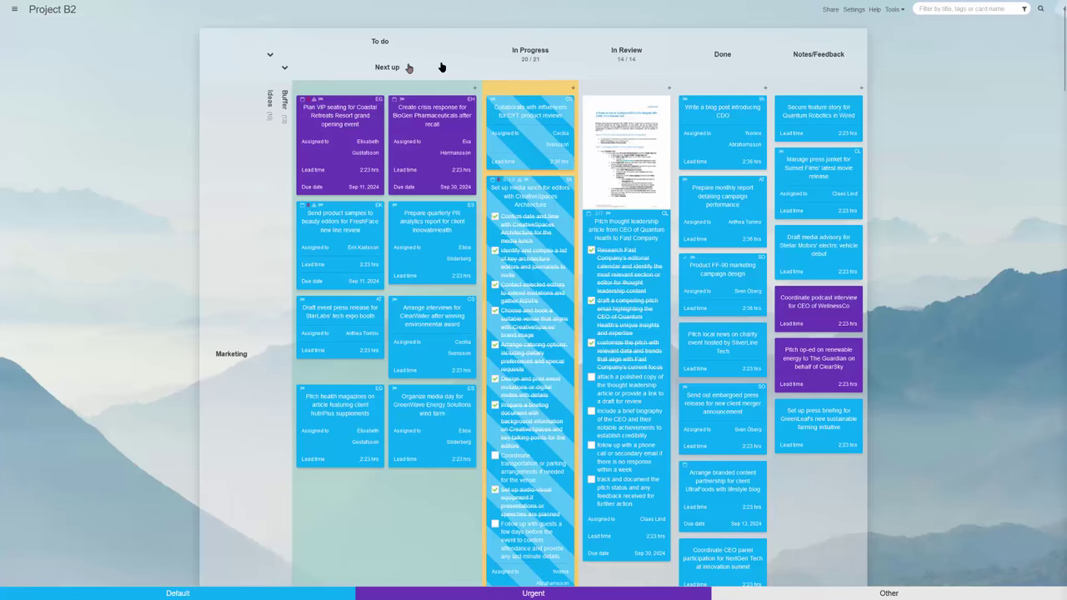
pyautogui.click(742, 55)
pyautogui.click(744, 55)
pyautogui.click(765, 53)
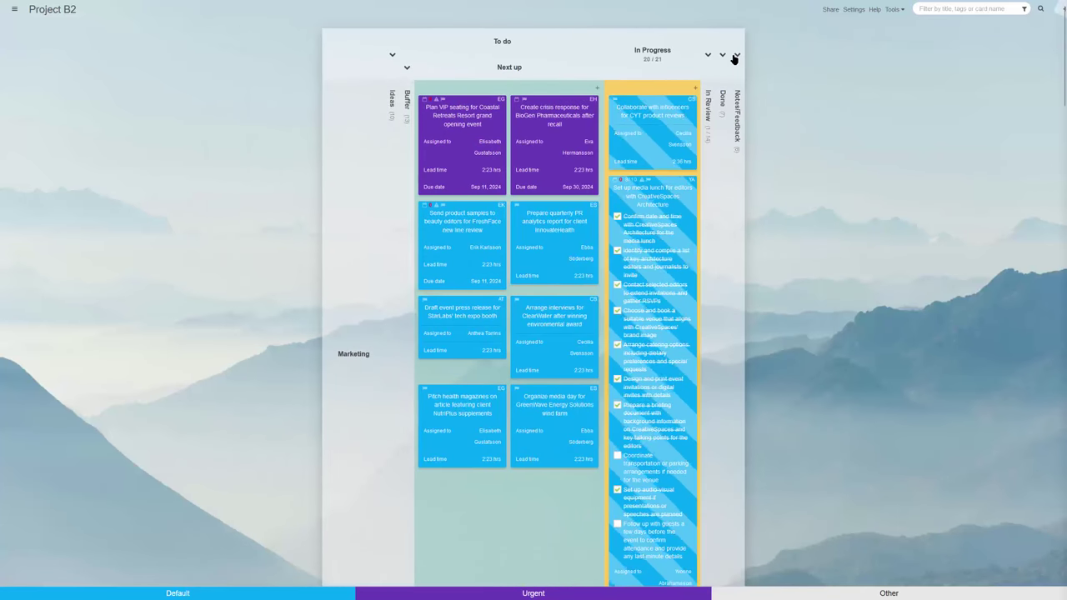
# Step: Filter the board to cards due today and expand the Buffer column
pyautogui.click(1025, 10)
pyautogui.click(1009, 208)
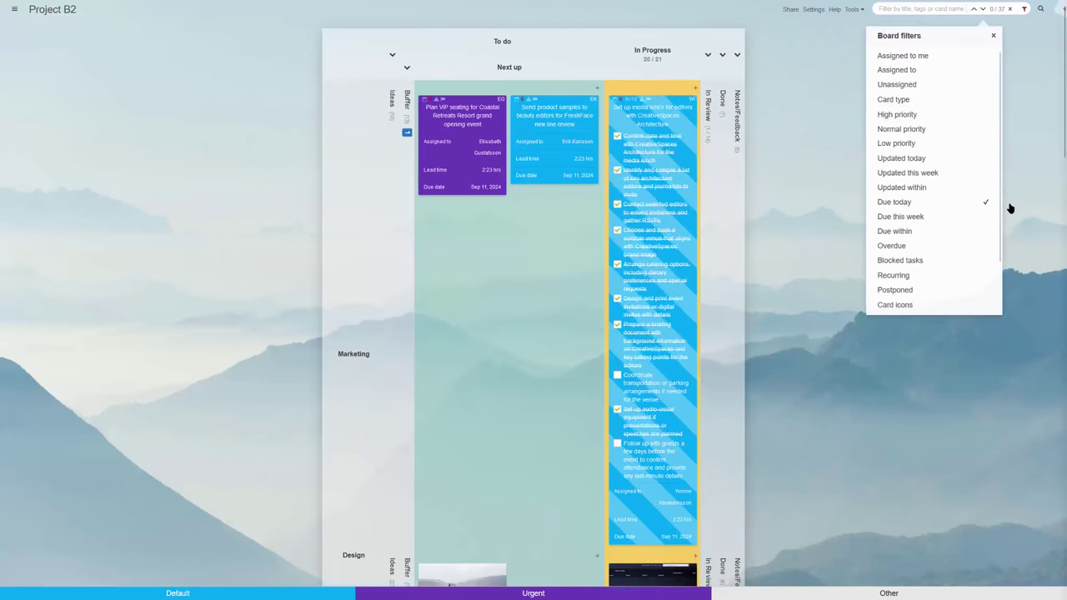
pyautogui.click(407, 132)
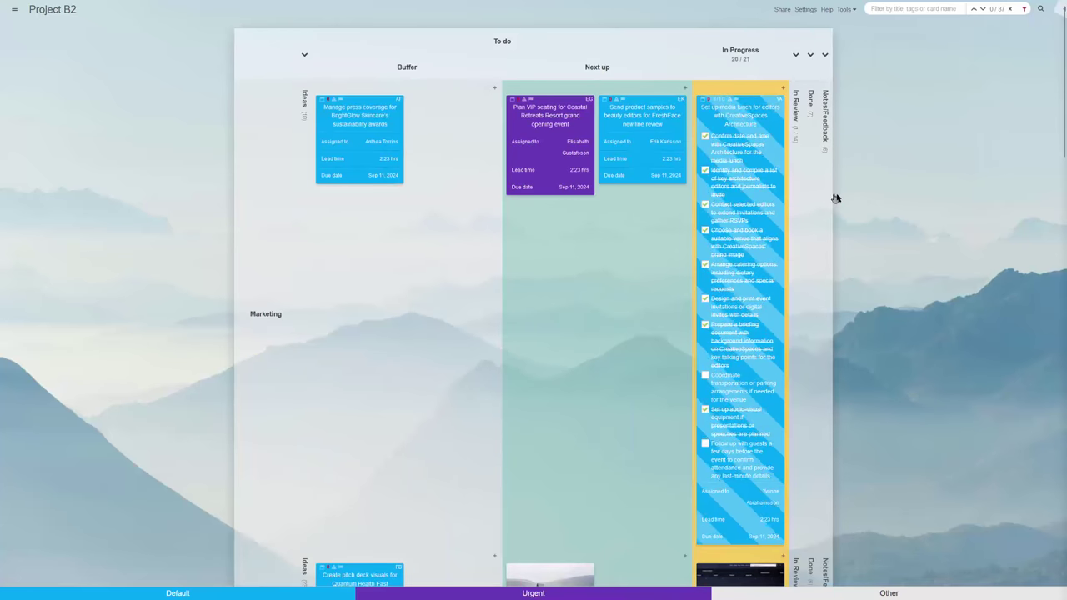
# Step: Look through the cards due today across the swimlanes and clear the board filter
pyautogui.scroll(-5, 840, 198)
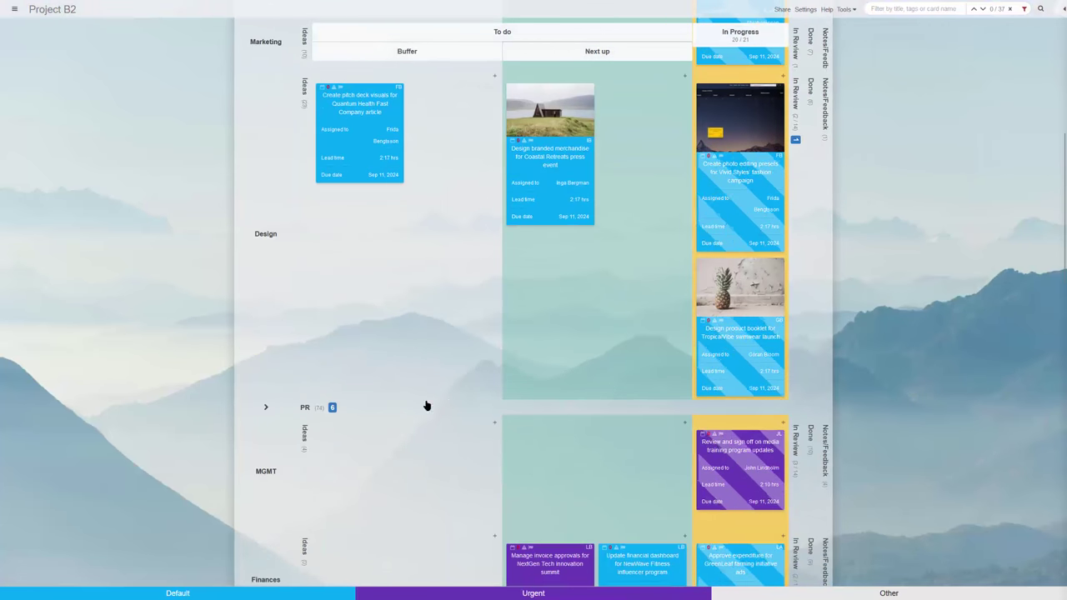
pyautogui.scroll(-3, 869, 291)
pyautogui.scroll(10, 870, 291)
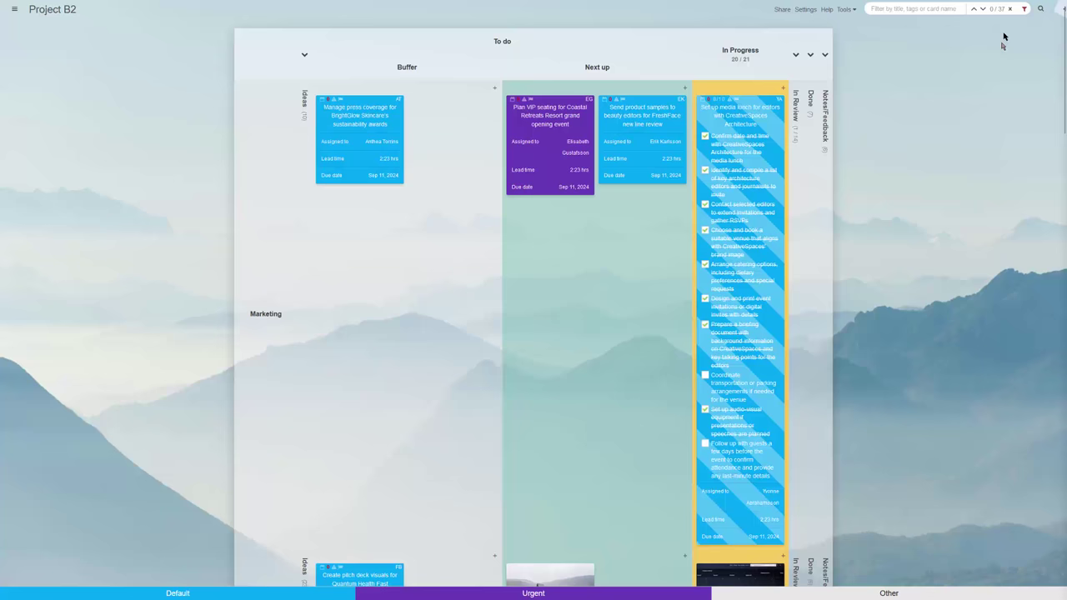
pyautogui.click(1010, 10)
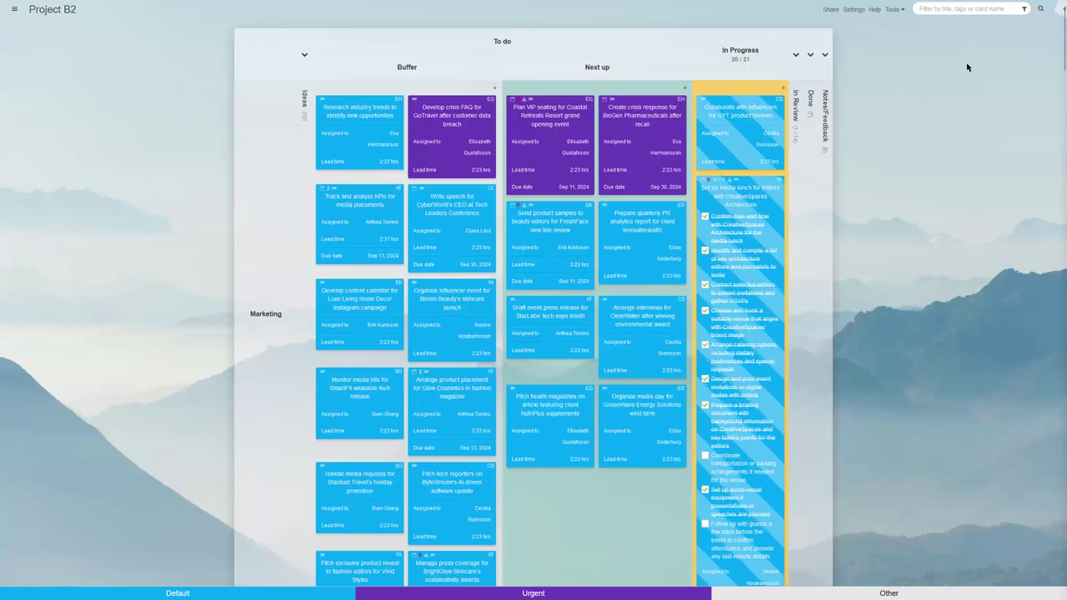